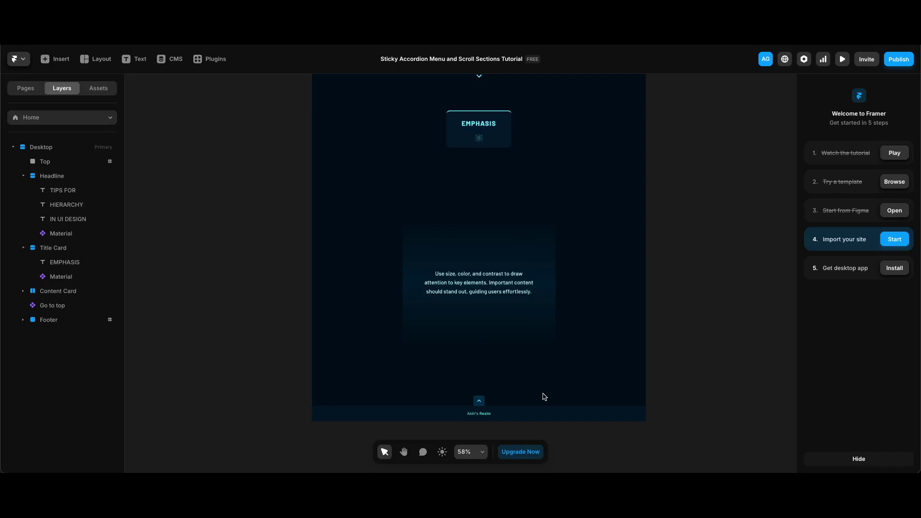
Wrap the Title Card and Content Card together in a new stack and rename it "Title & Content".
scroll(603, 382, "up", 3)
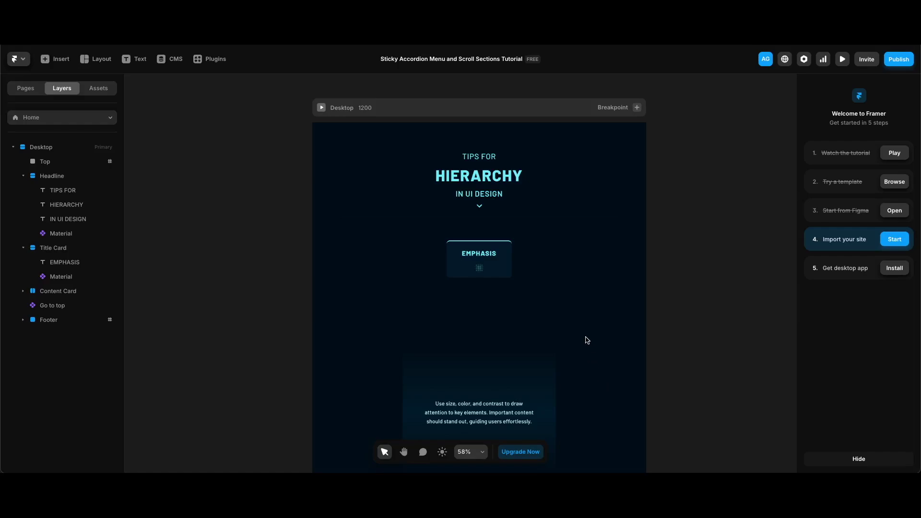
left_click(509, 267)
left_click(540, 360, "shift")
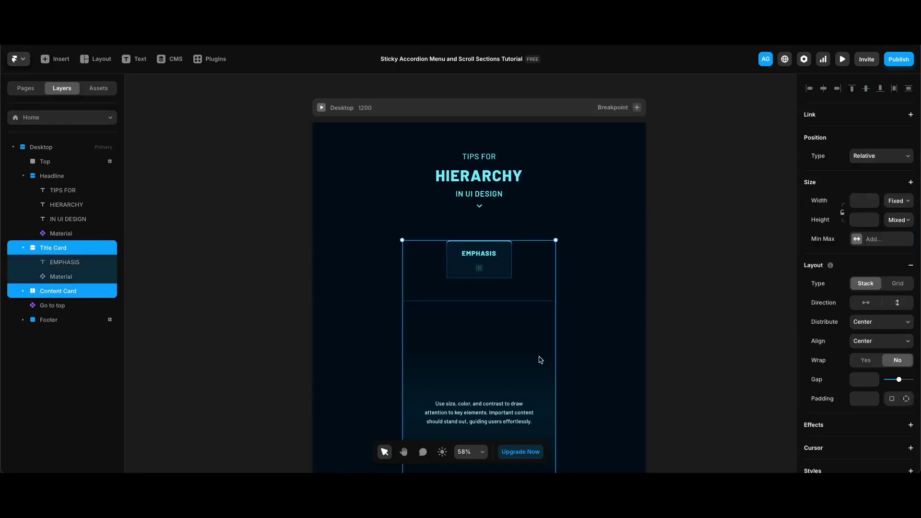
right_click(98, 248)
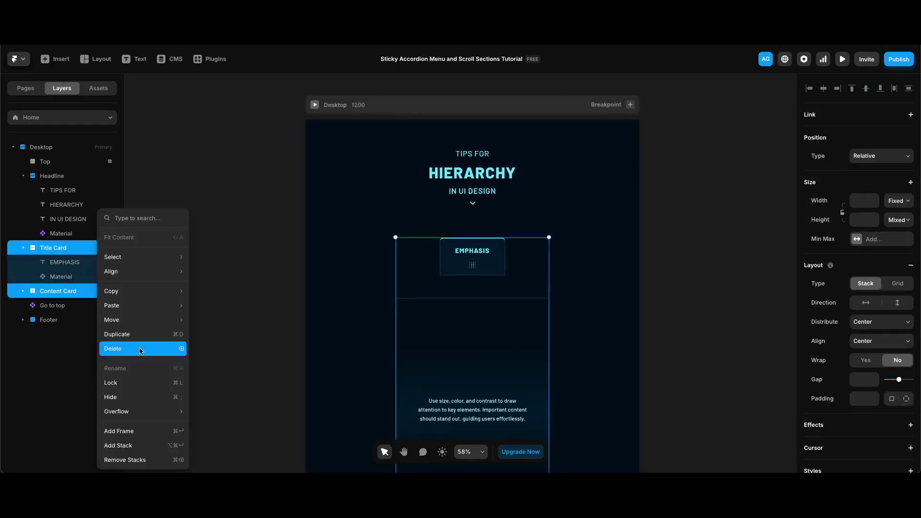
left_click(151, 449)
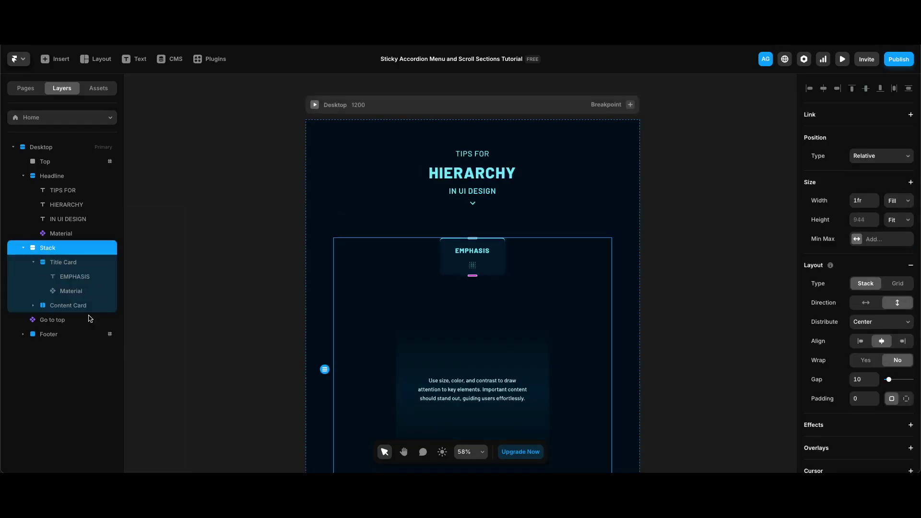
double_click(51, 248)
type("Title & Content")
key("Return")
Lay out the Title & Content stack horizontally with Space Between distribution and top alignment, and set its overflow to Visible.
left_click(866, 305)
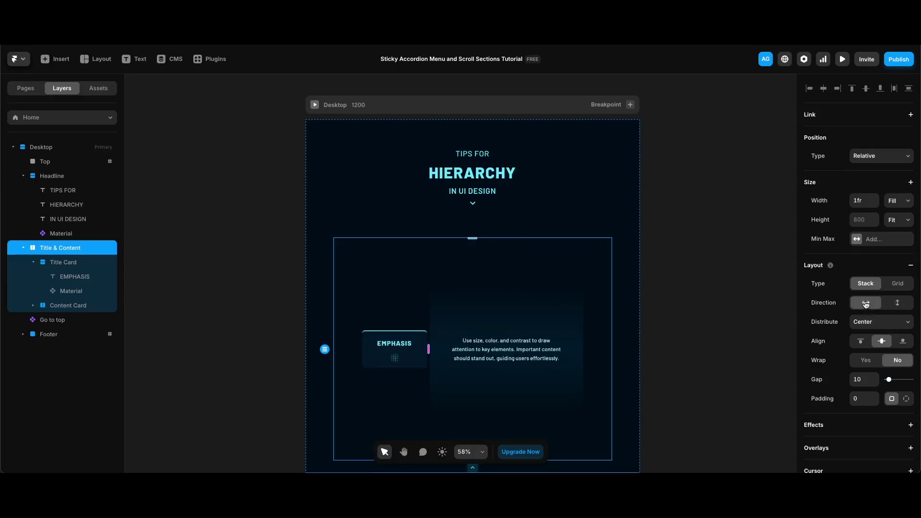
left_click(873, 324)
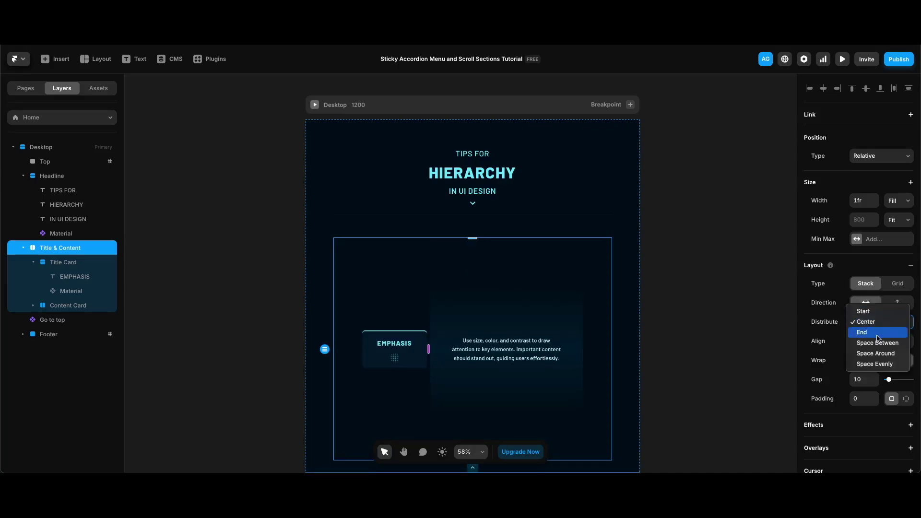
left_click(879, 343)
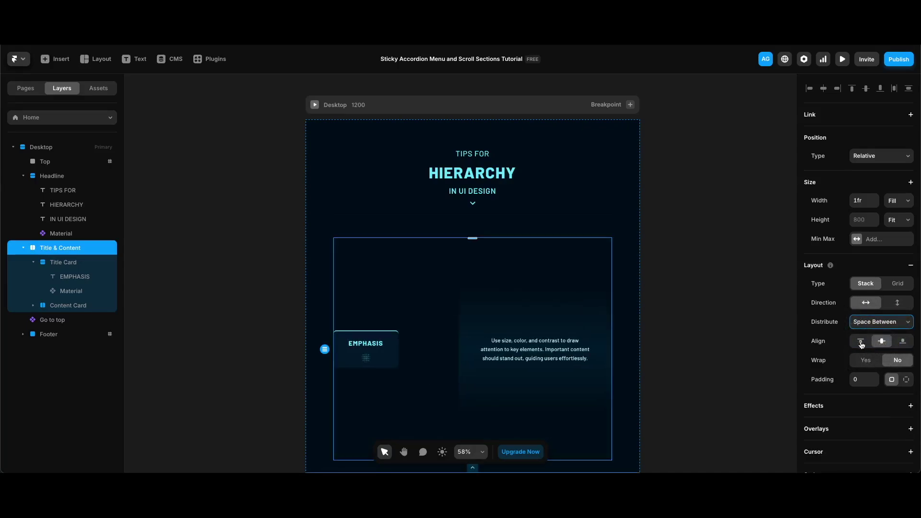
left_click(861, 341)
scroll(861, 345, "down", 5)
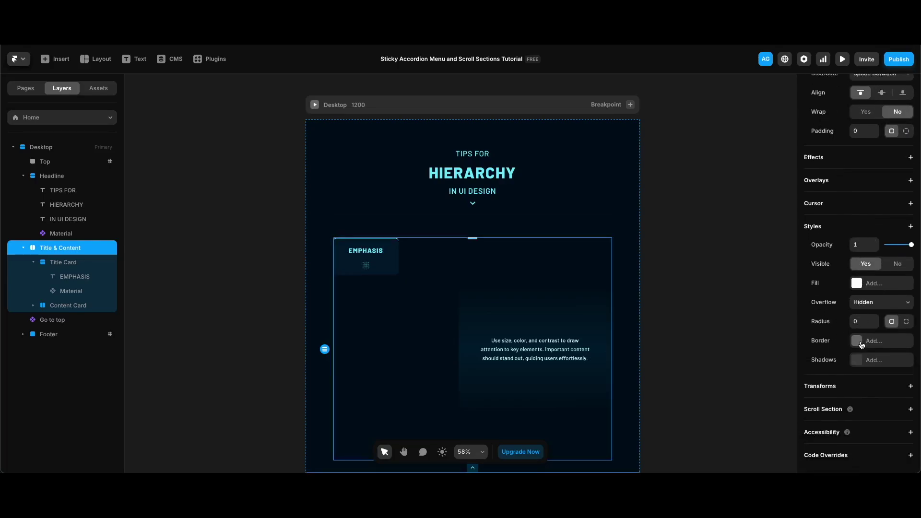
left_click(883, 301)
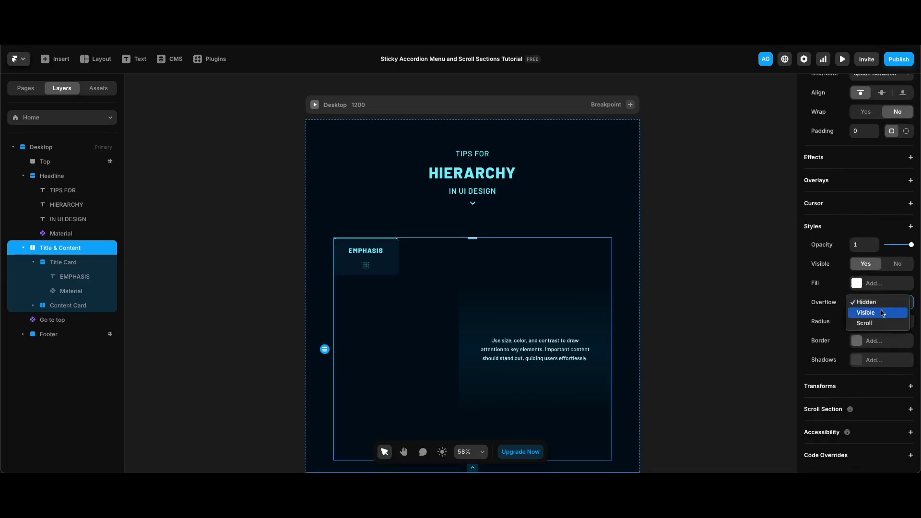
left_click(882, 313)
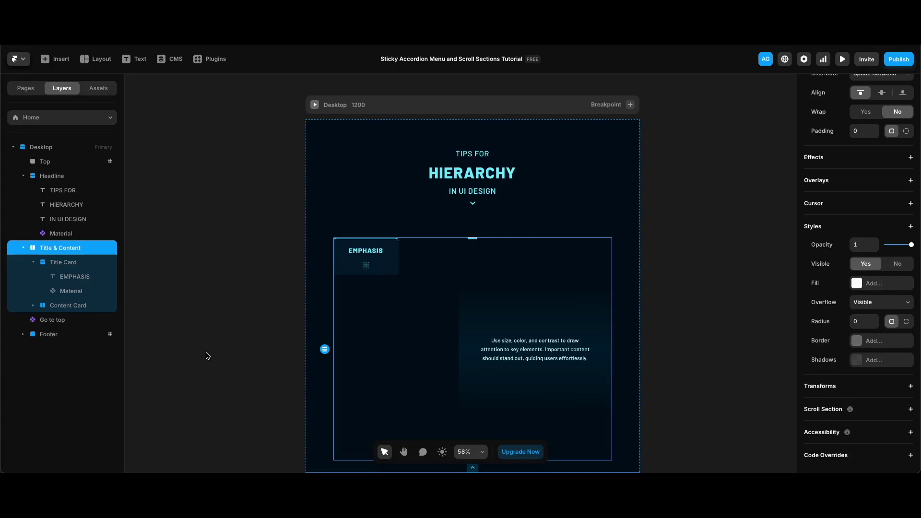
Turn the Title Card inside the stack into a component and rename its primary variant "Open".
key("Return")
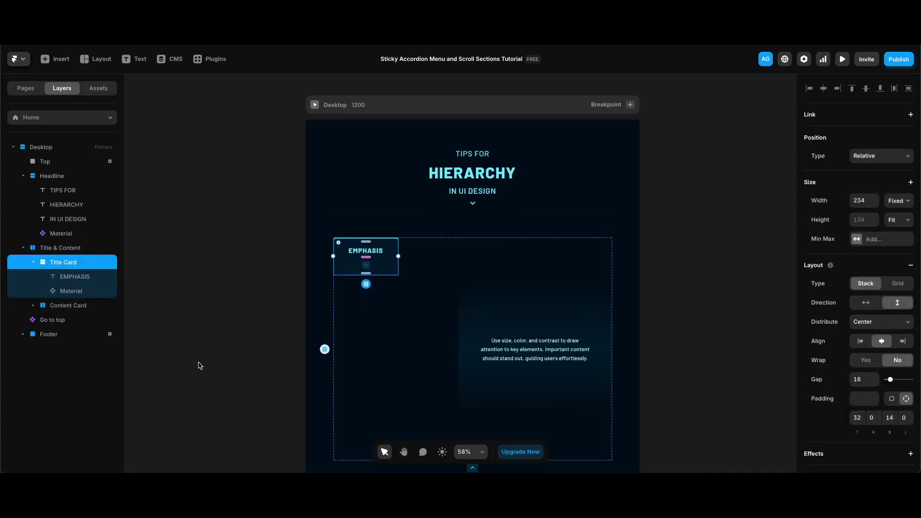
right_click(110, 265)
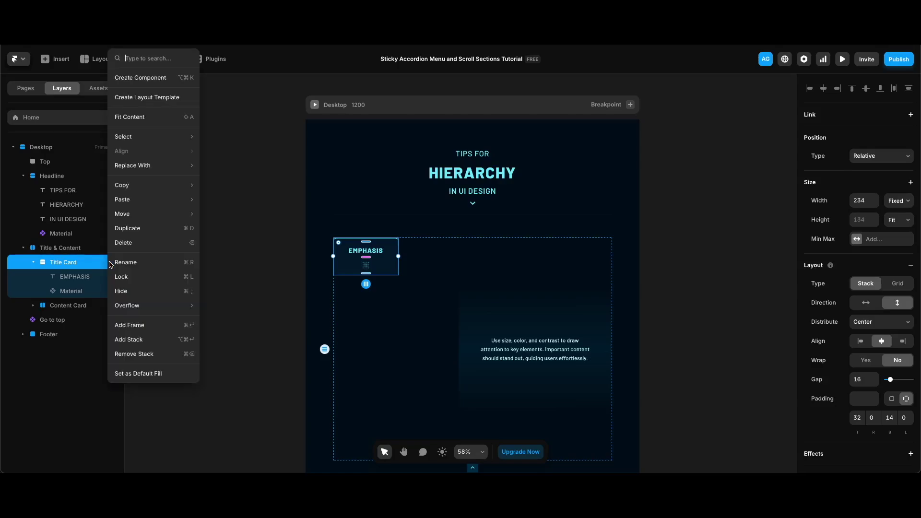
left_click(160, 79)
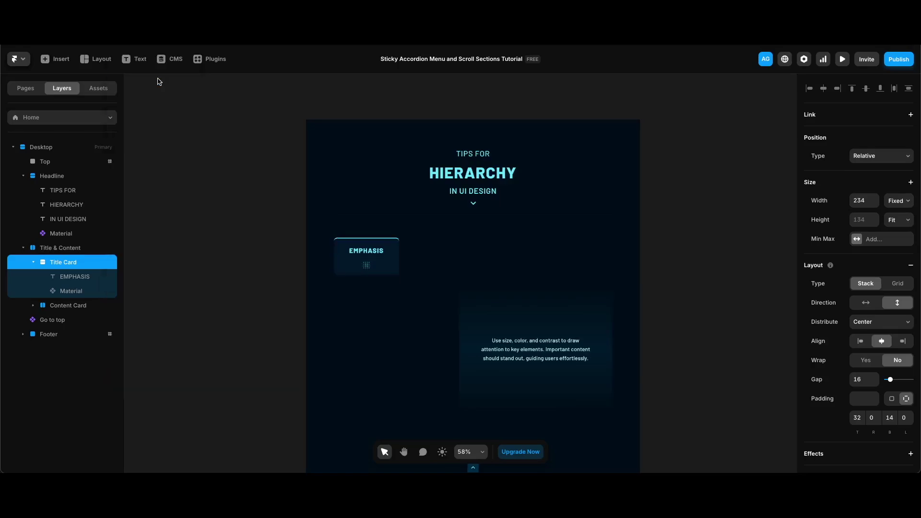
left_click(489, 293)
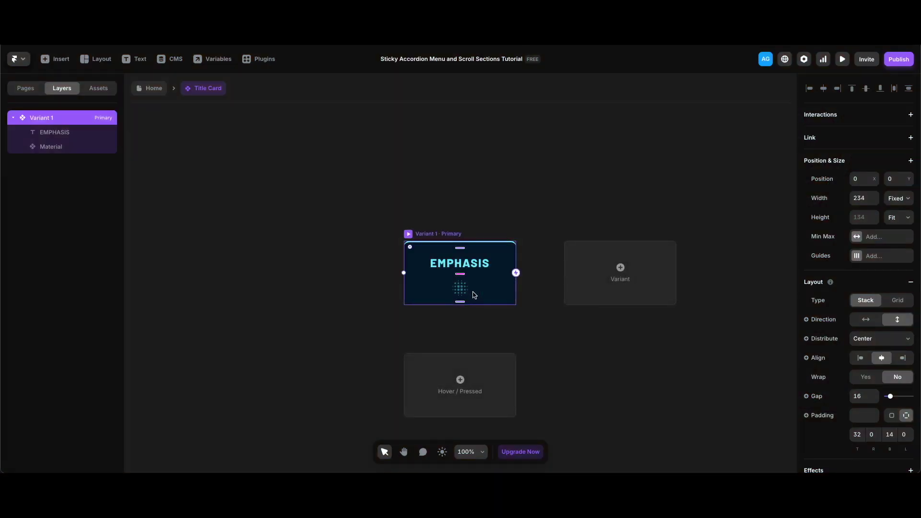
double_click(51, 119)
type("Open")
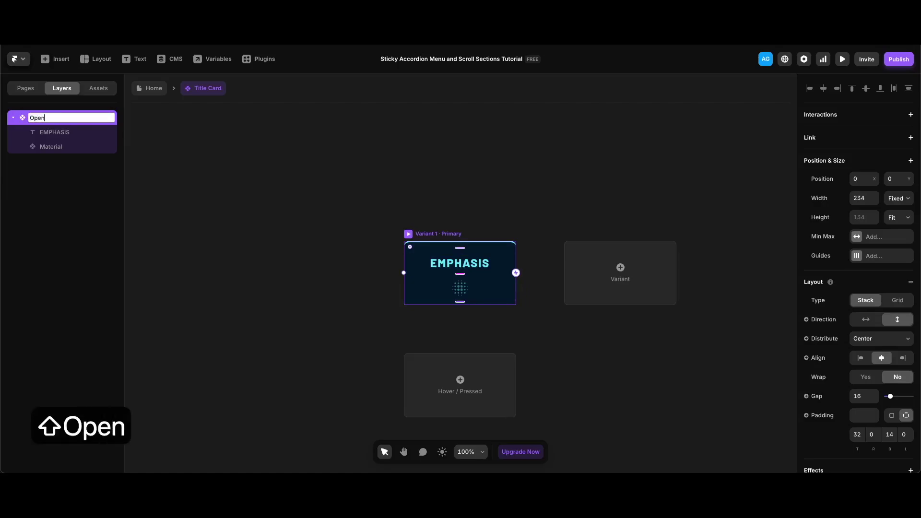
key("Return")
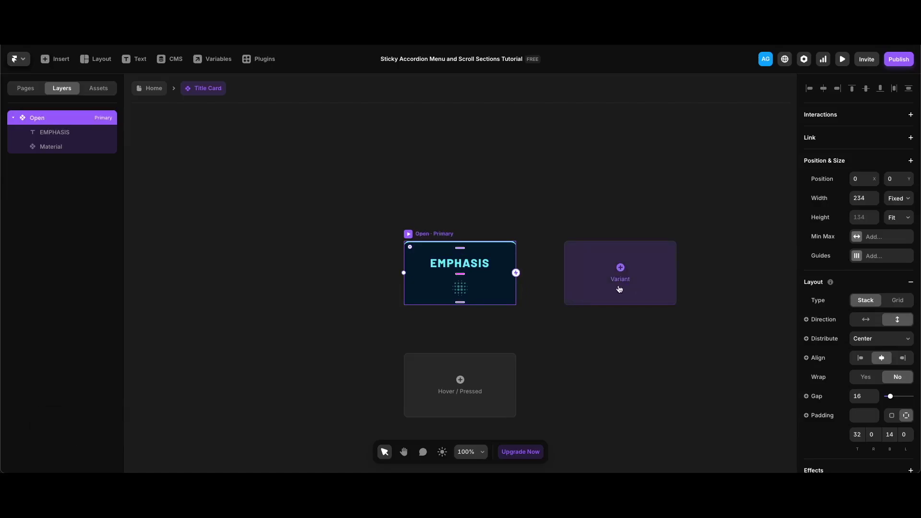
Add a second variant to the Title Card component and name it "Closed".
left_click(620, 274)
double_click(48, 162)
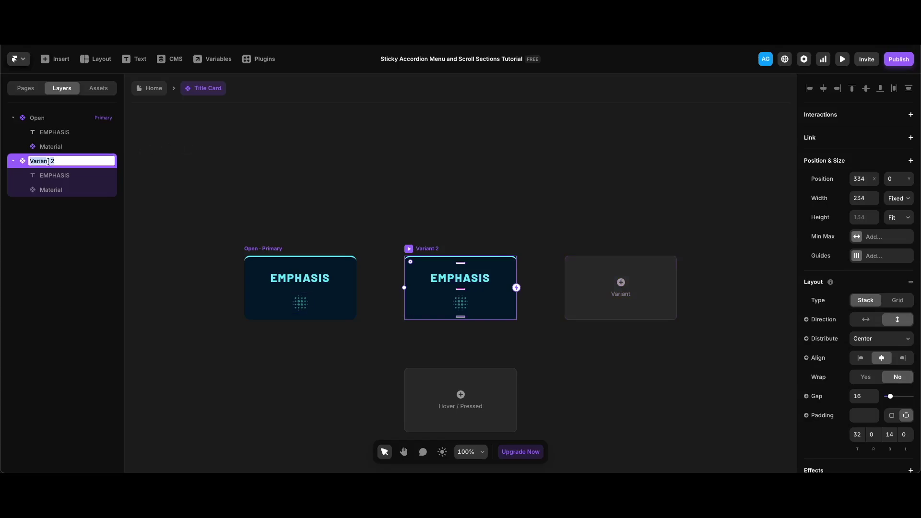
type("Closed")
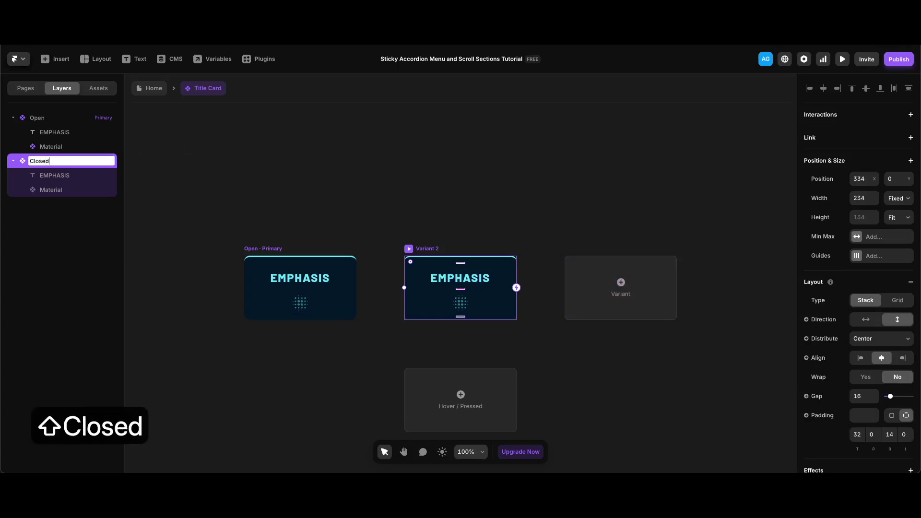
key("Return")
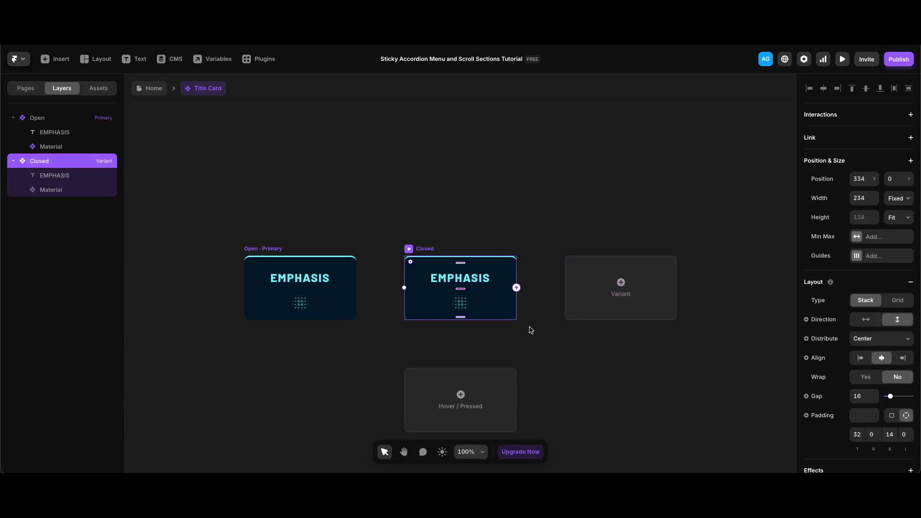
In the Closed variant, set the EMPHASIS text weight to Semibold and remove the Material icon.
left_click(487, 280)
scroll(852, 307, "down", 6)
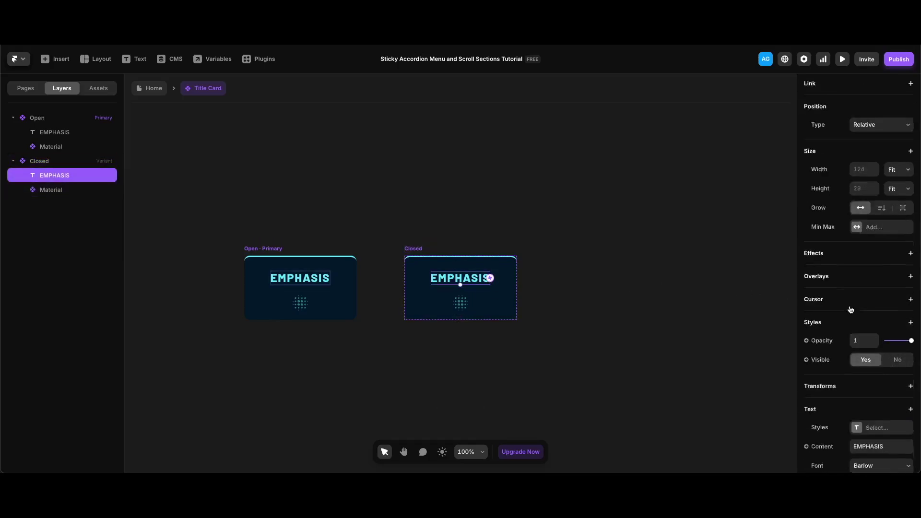
left_click(880, 267)
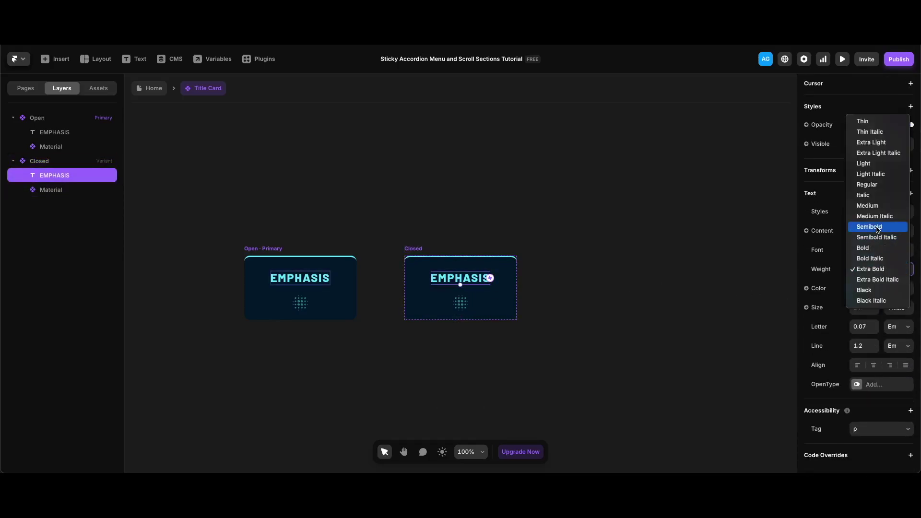
left_click(869, 227)
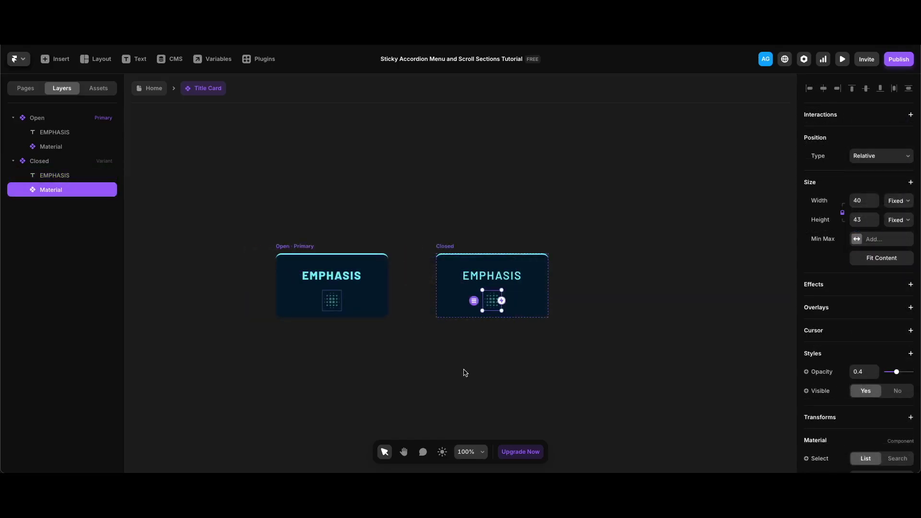
key("BackSpace")
Set the Closed variant's top and bottom padding to 16 each.
left_click(446, 239)
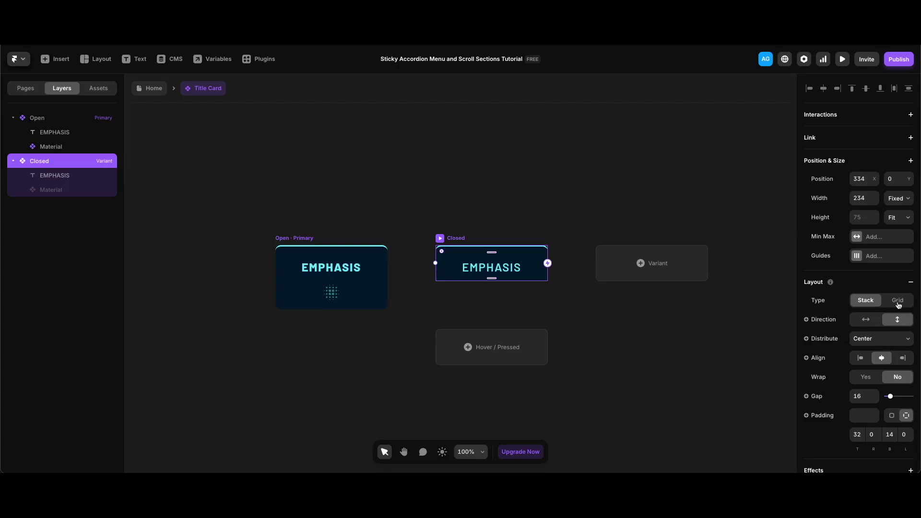
left_click(862, 434)
type("16")
key("Return")
left_click(890, 435)
type("16")
Make the Closed variant's border fully transparent by lowering its color opacity to 0%.
scroll(872, 355, "down", 5)
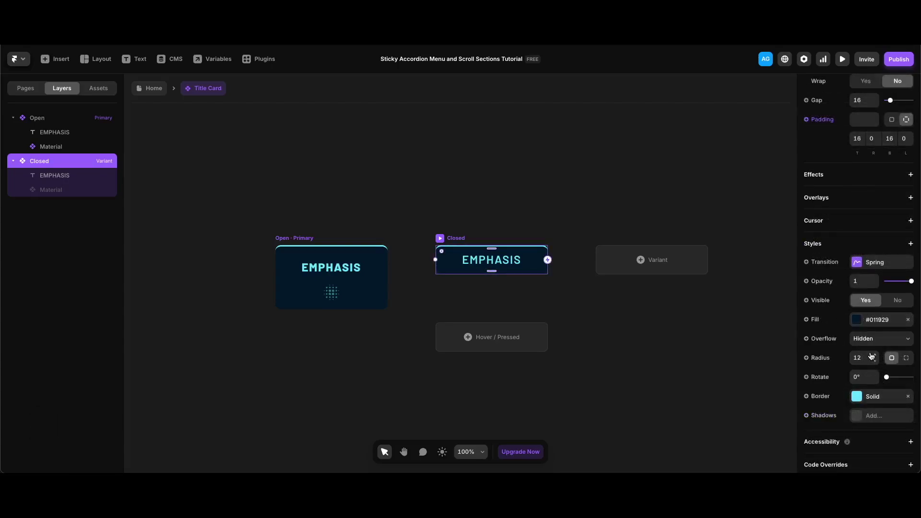
scroll(872, 356, "down", 1)
left_click(885, 387)
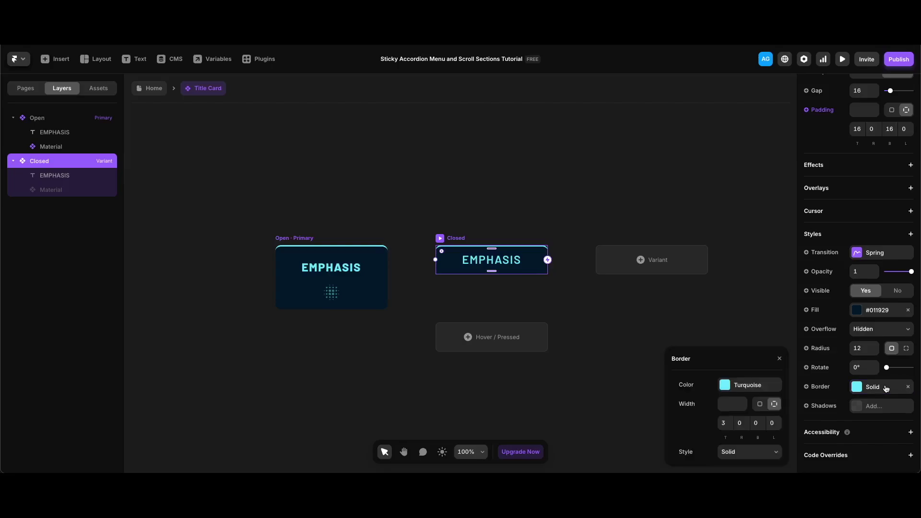
left_click(751, 384)
left_click_drag(744, 288, 668, 288)
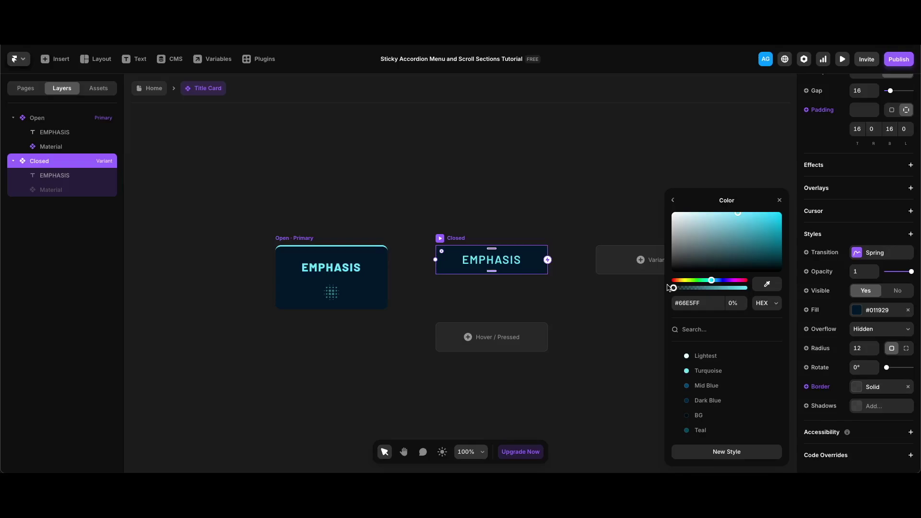
left_click(421, 371)
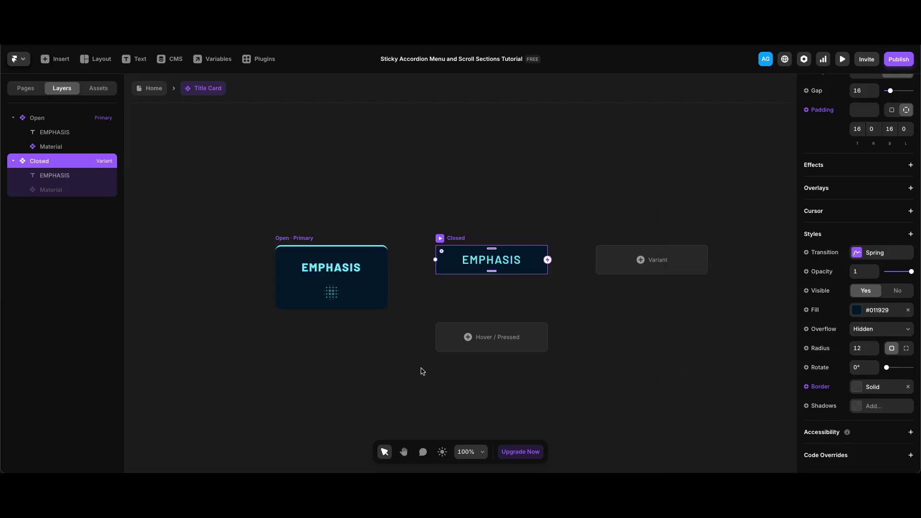
Add a hover state to the Closed variant and give it an opaque turquoise top border.
left_click(515, 342)
left_click(530, 352)
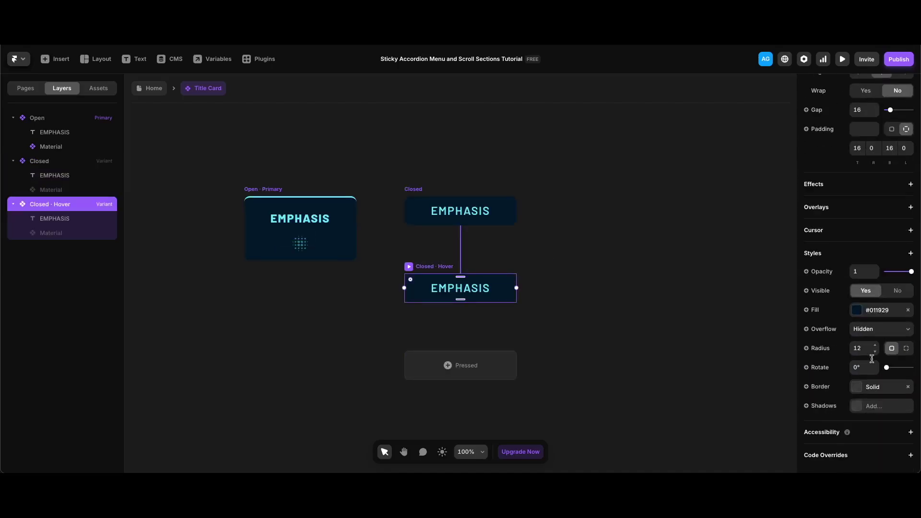
left_click(890, 389)
left_click(770, 385)
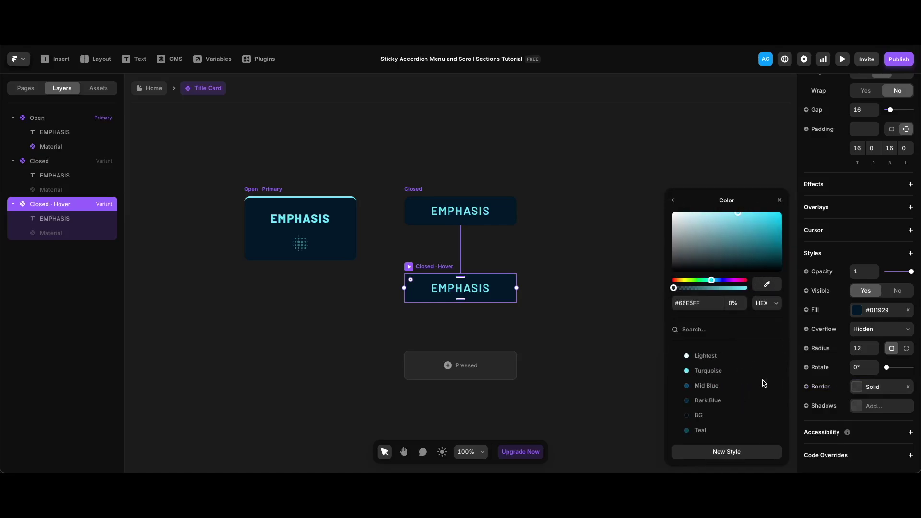
left_click(353, 364)
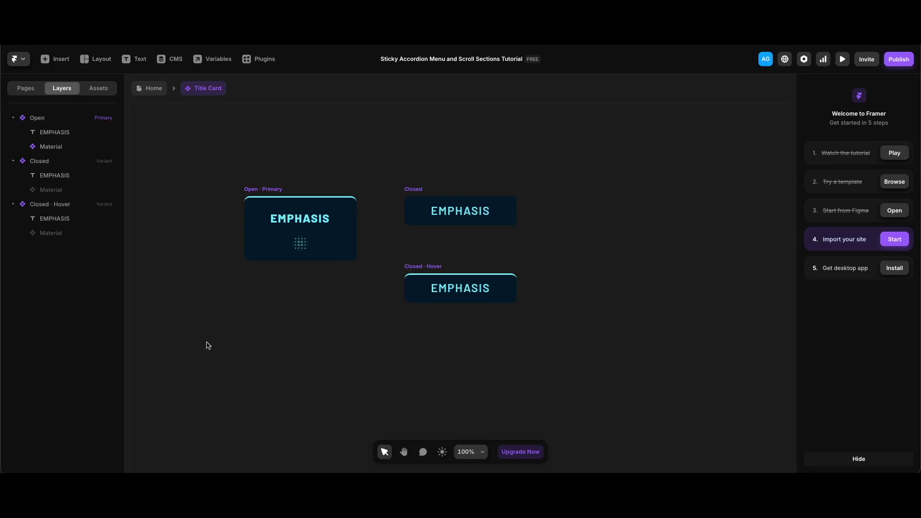
Add a link to the Open variant, bind its target to a new Link variable, and set scrolling to Smooth.
left_click(250, 192)
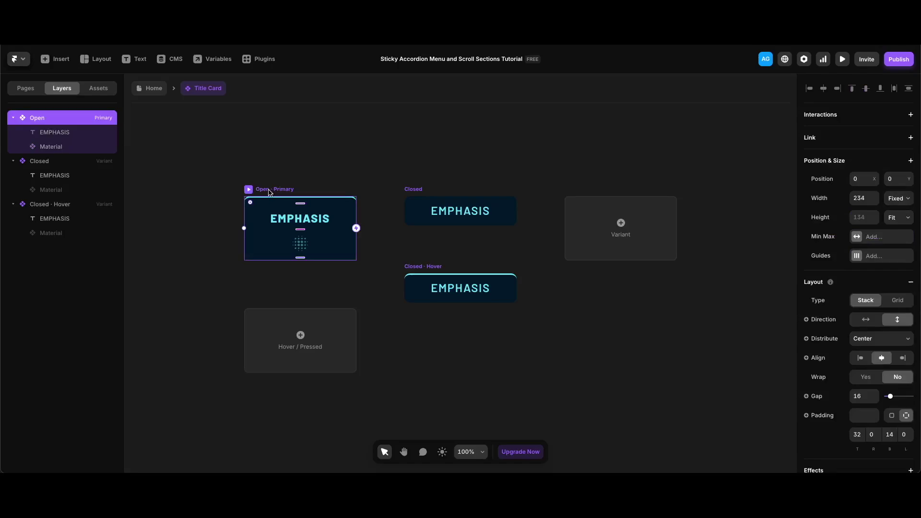
left_click(845, 140)
left_click(821, 156)
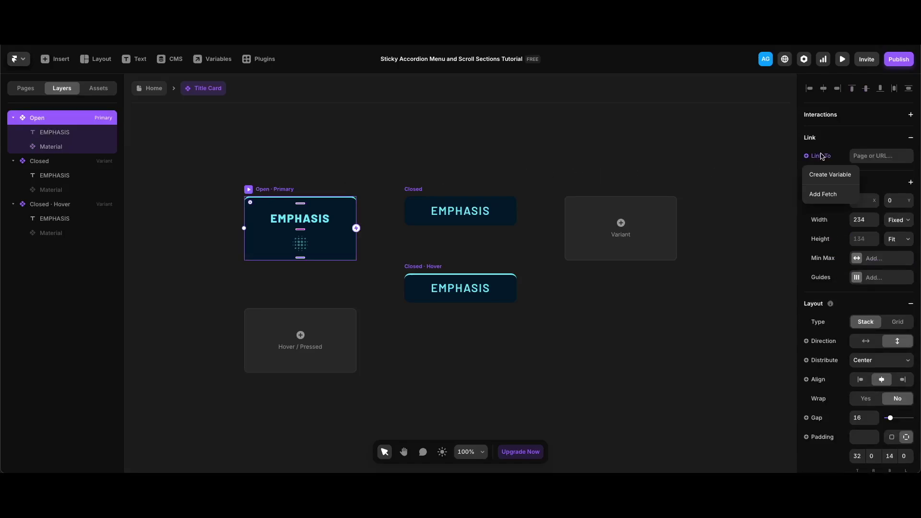
left_click(830, 175)
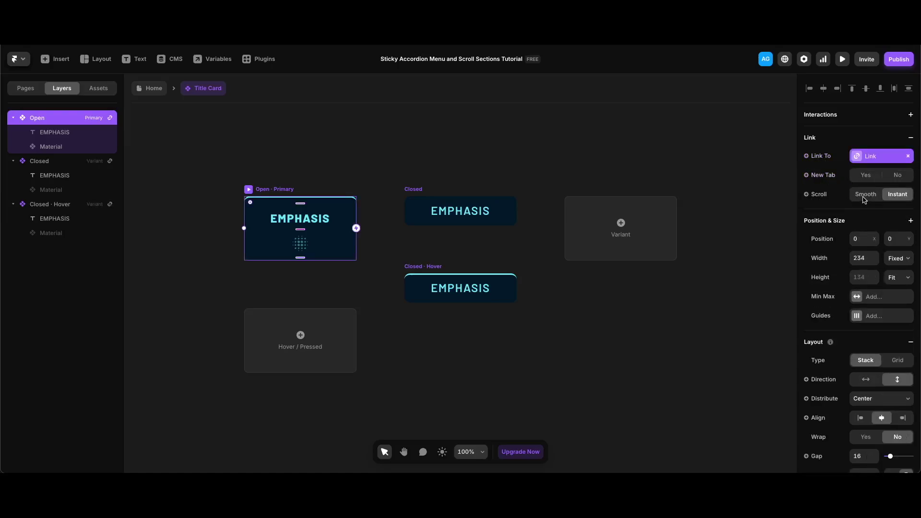
left_click(865, 195)
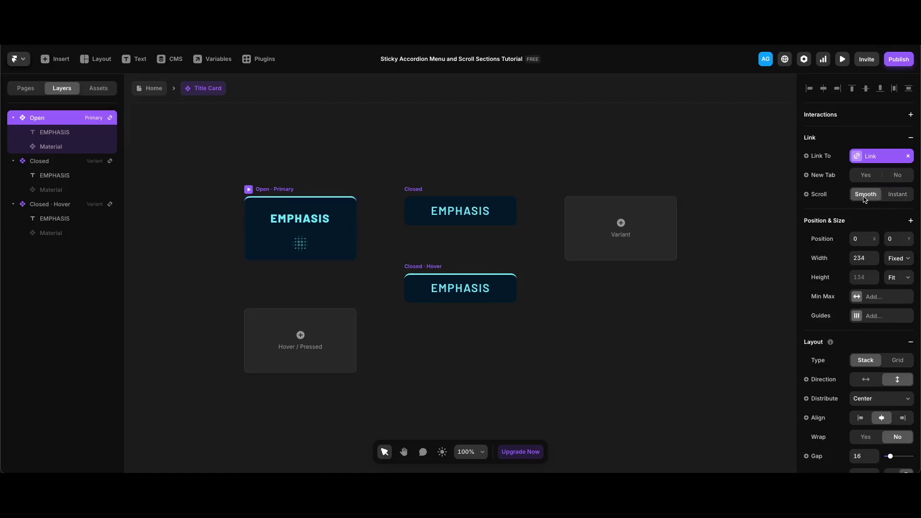
Bind the content of the Open variant's EMPHASIS text to a new plain text variable named Title.
left_click(312, 219)
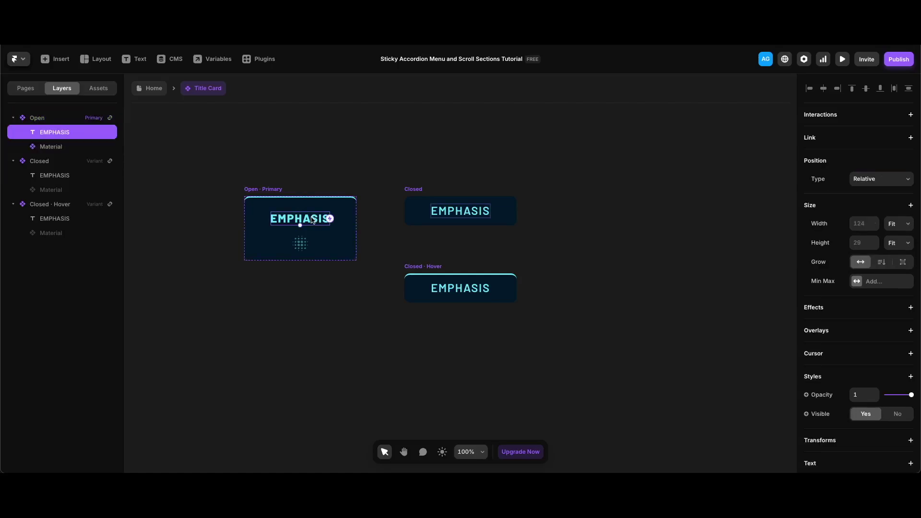
scroll(868, 348, "down", 5)
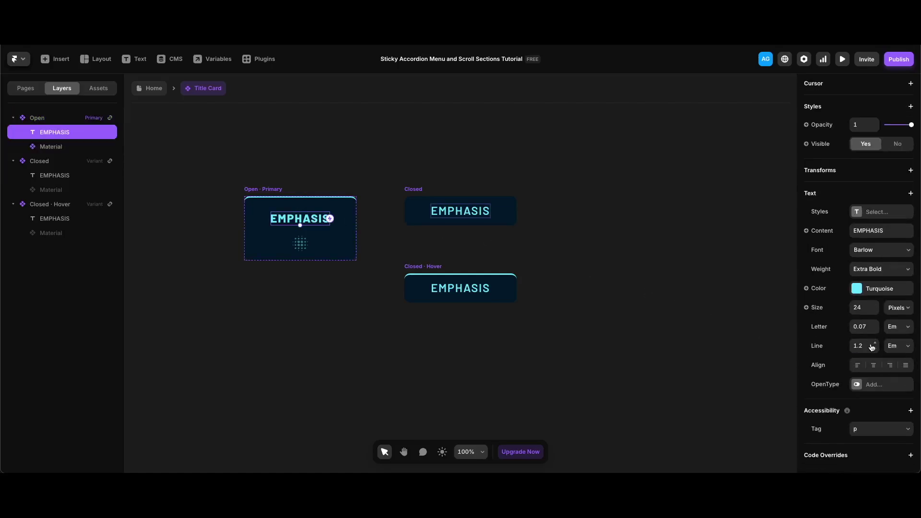
left_click(821, 231)
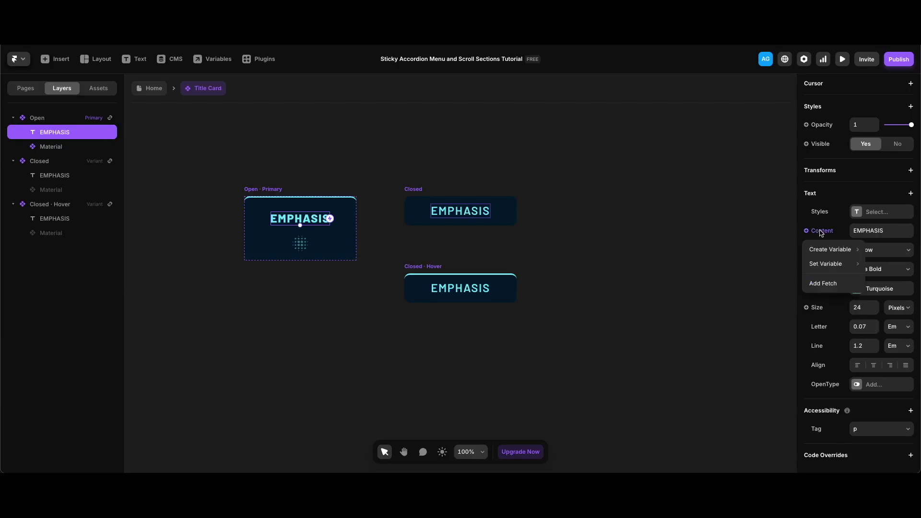
mouse_move(828, 250)
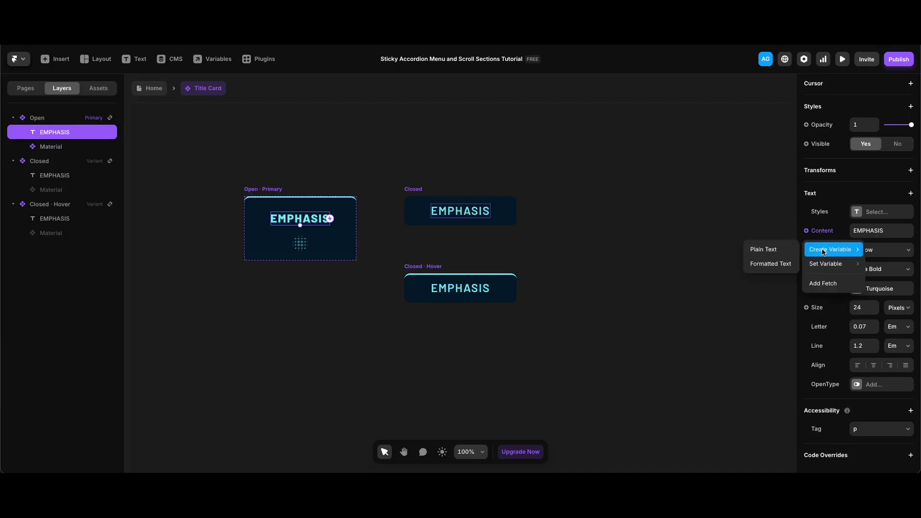
left_click(788, 253)
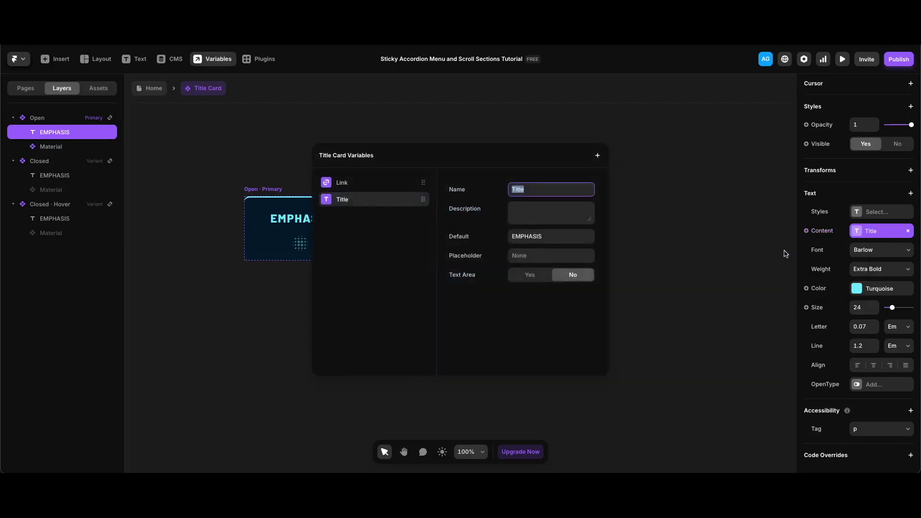
left_click(640, 187)
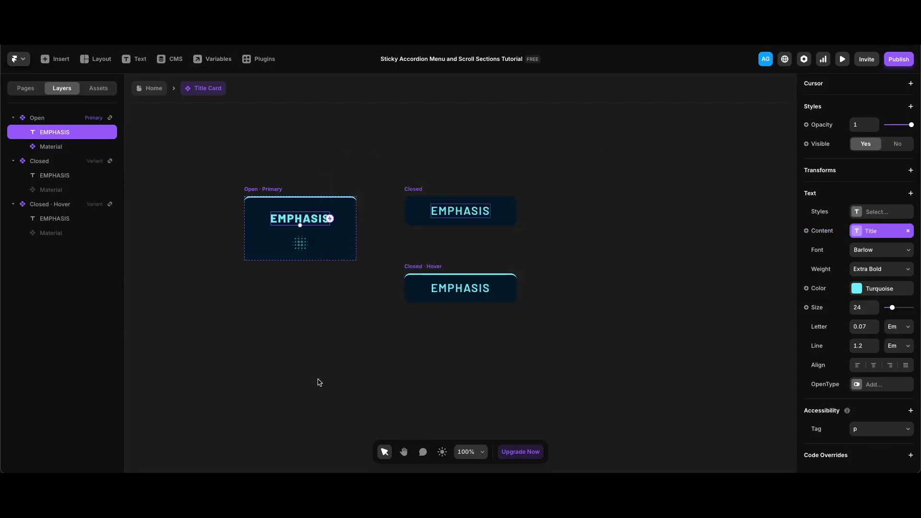
Bind the name of the Open variant's Material icon to a new variable called Icon, and return to the Home page.
left_click(301, 244)
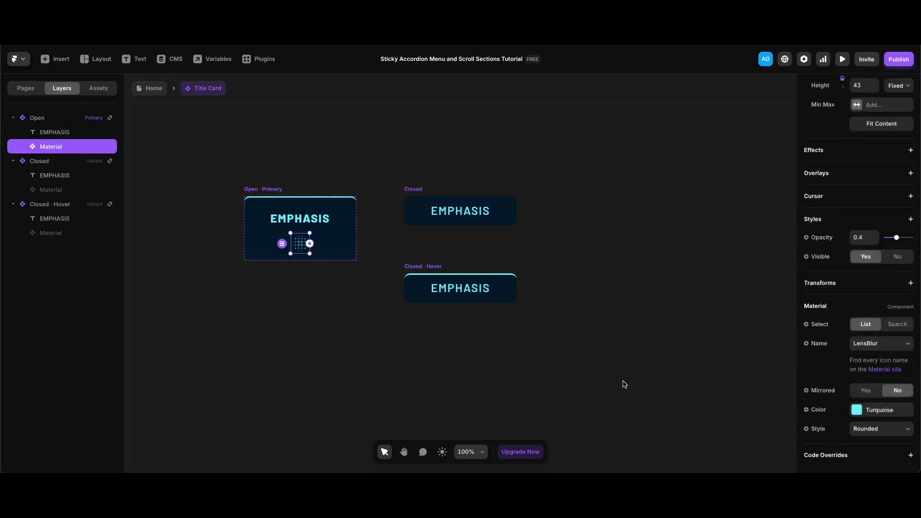
left_click(820, 348)
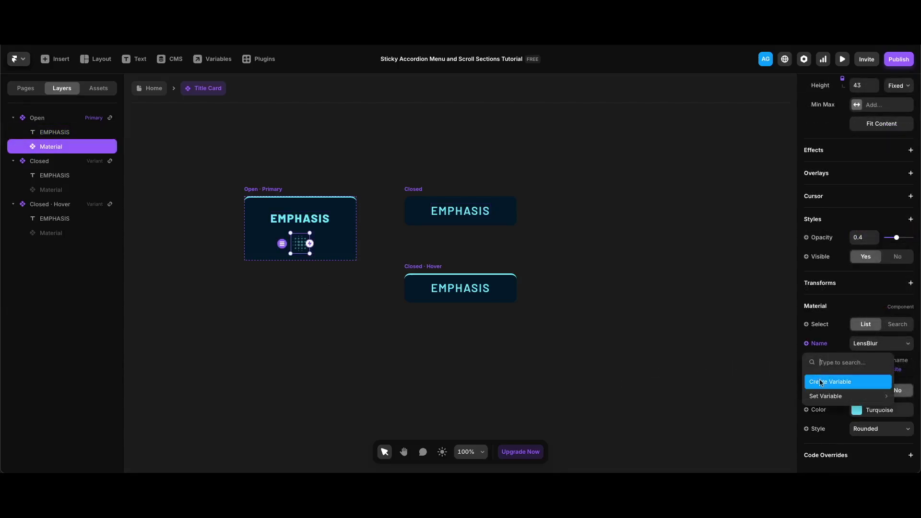
left_click(821, 382)
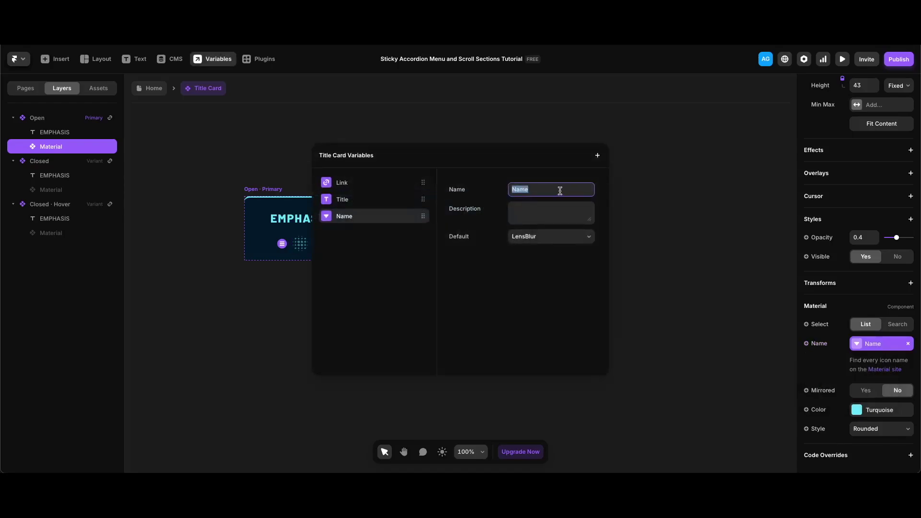
type("Icon")
key("Return")
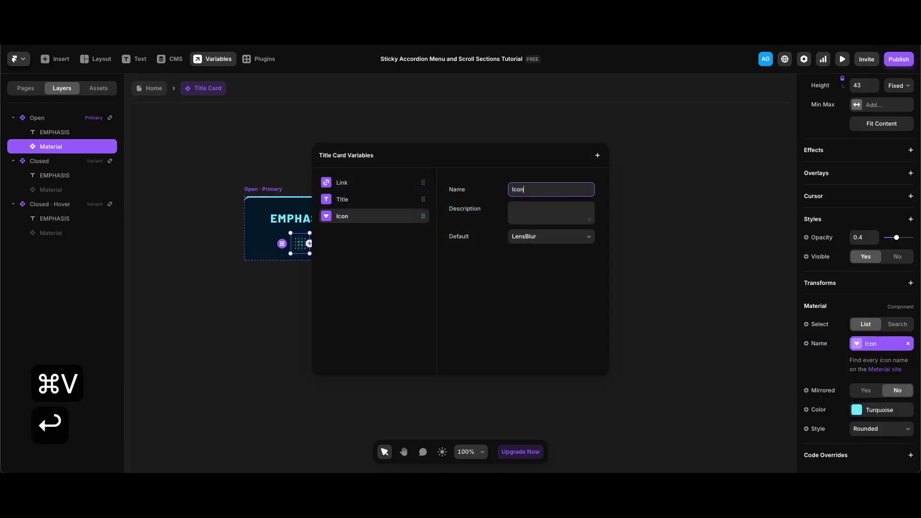
left_click(631, 210)
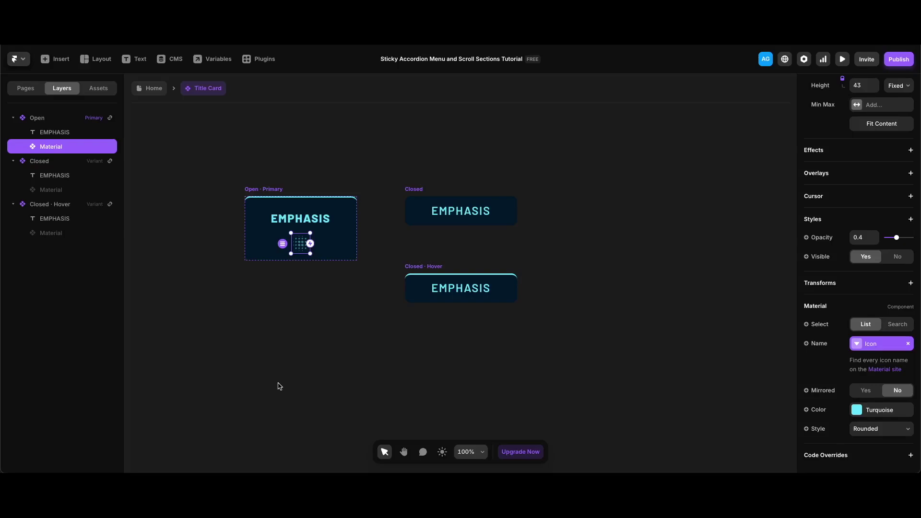
key("Escape")
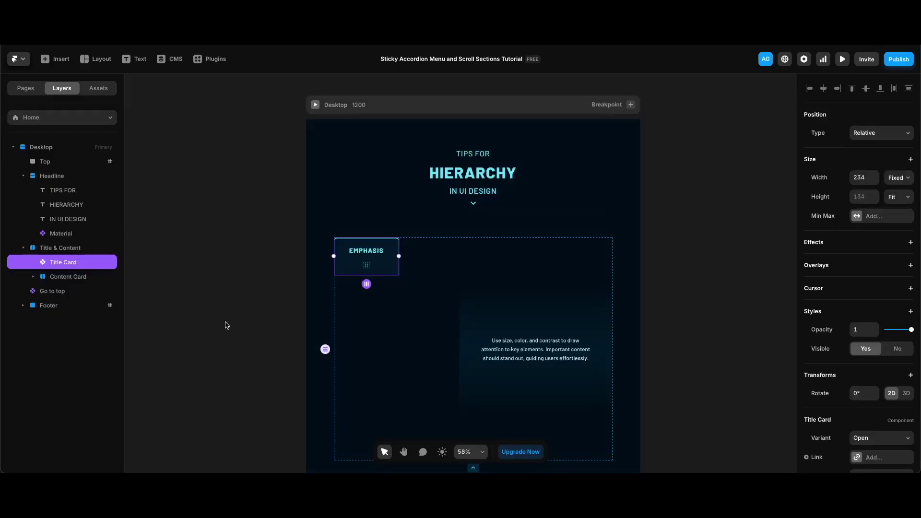
Wrap the Title Card on the Home page in a stack and rename it Title Cards Wrap.
right_click(94, 267)
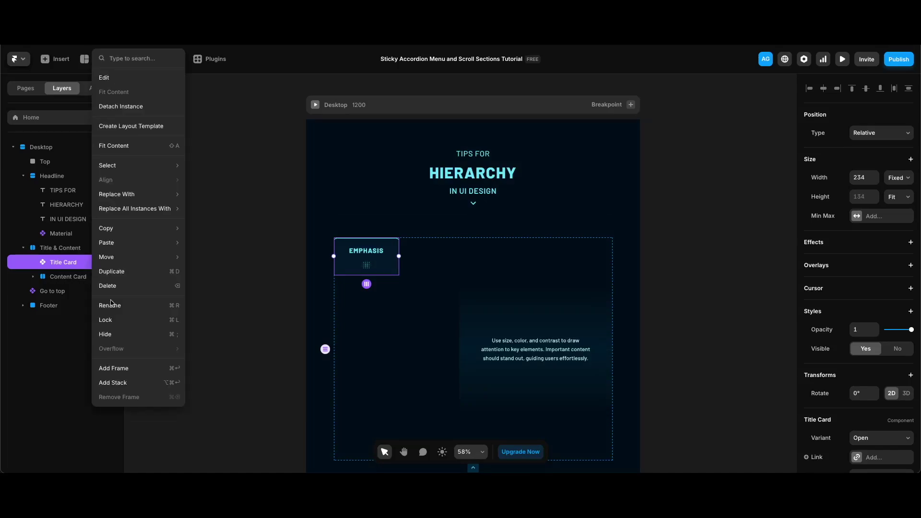
left_click(140, 383)
double_click(62, 261)
type("Title Cards Wrap")
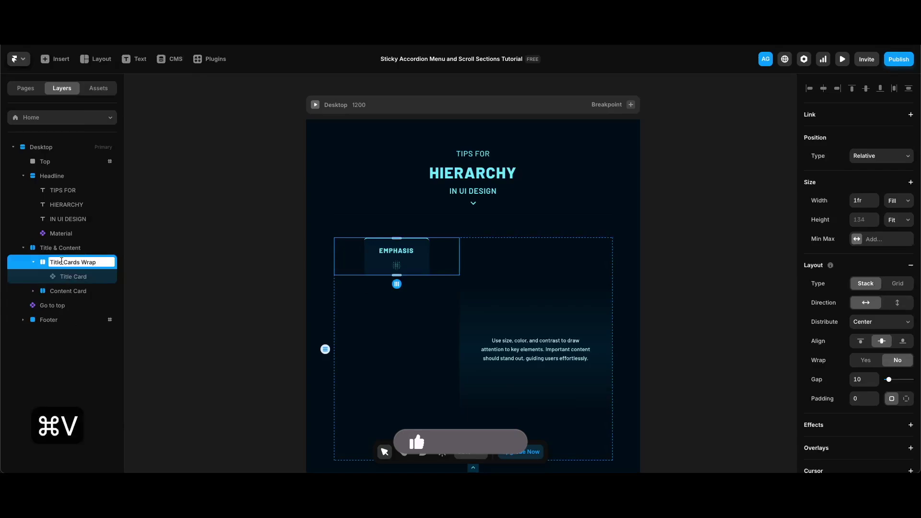
key("Return")
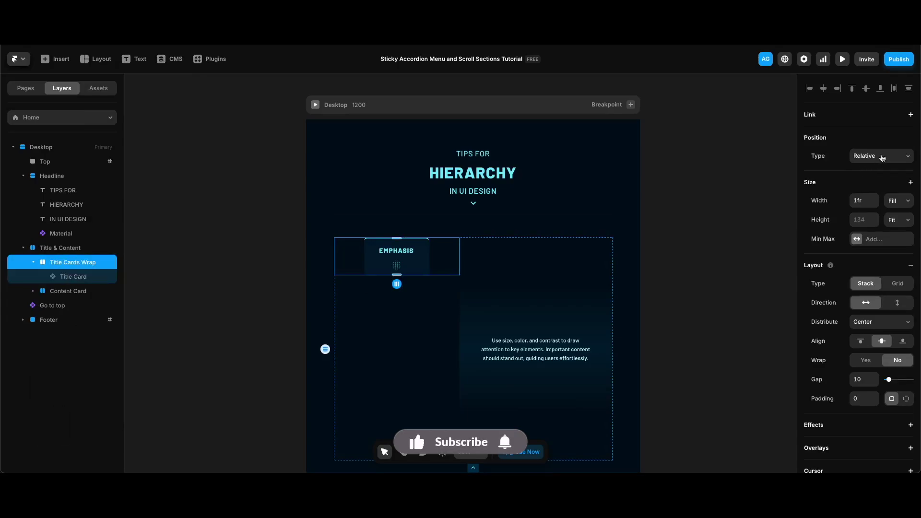
Make Title Cards Wrap a sticky, vertically directed stack with Fit Content width and Viewport height.
left_click(882, 156)
left_click(877, 177)
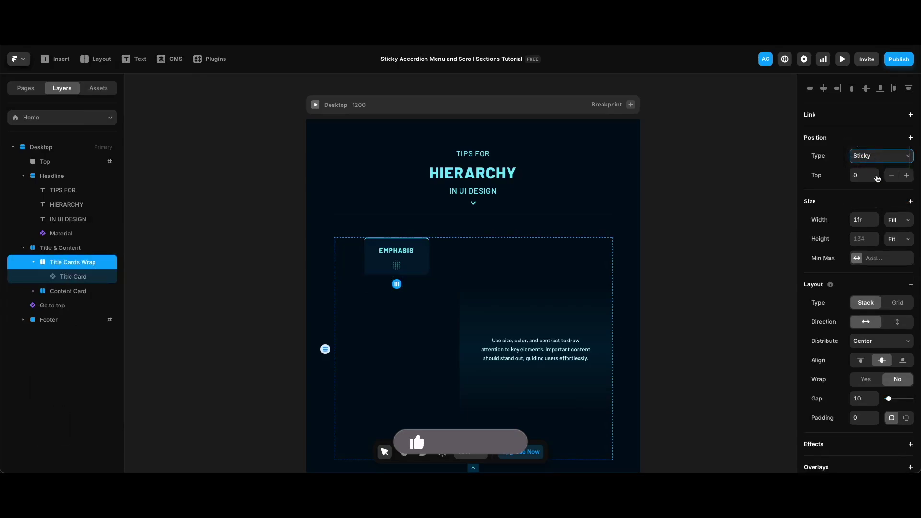
left_click(901, 220)
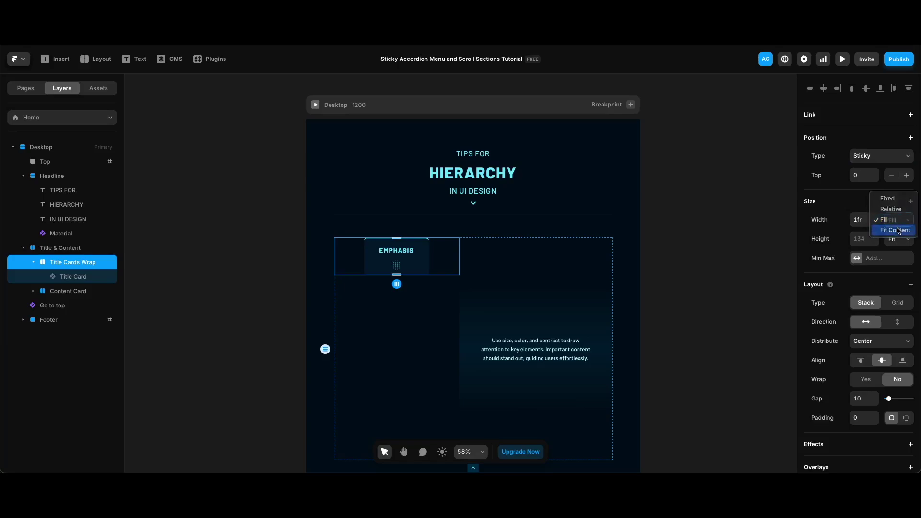
left_click(895, 230)
left_click(899, 239)
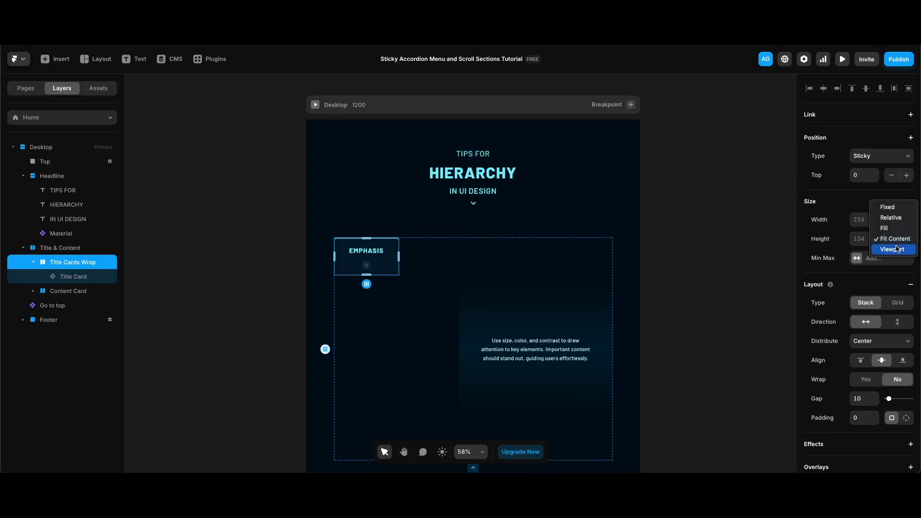
left_click(897, 248)
left_click(898, 322)
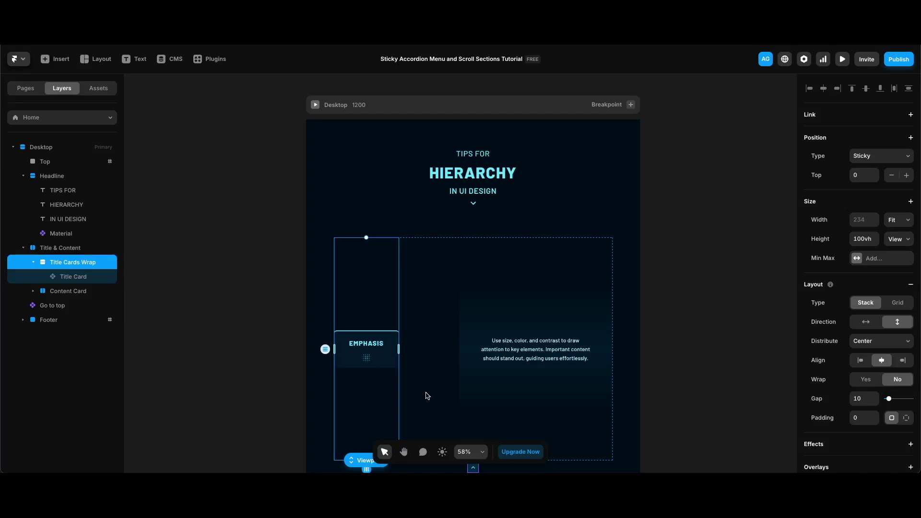
Duplicate the Title Card, title the copy TYPOGRAPHY, and set its icon to TextFields.
left_click(84, 276)
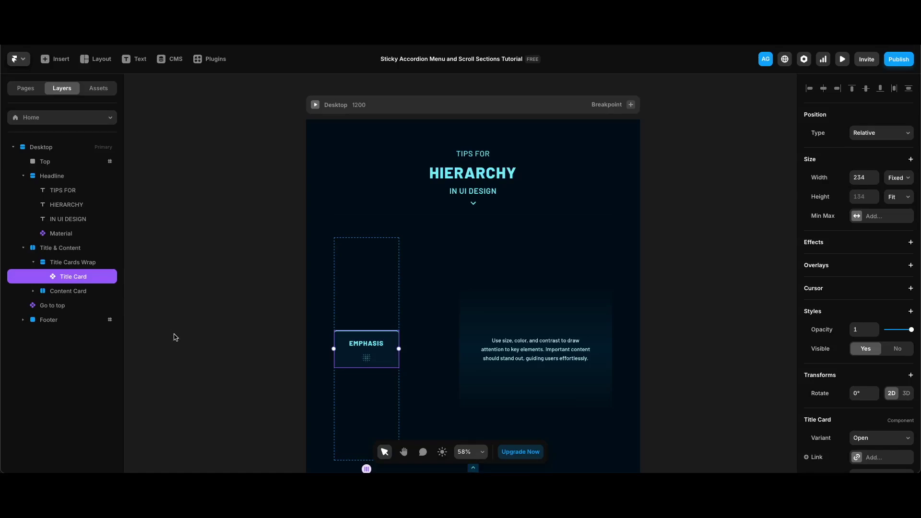
key("super+d")
scroll(878, 408, "down", 3)
left_click(891, 368)
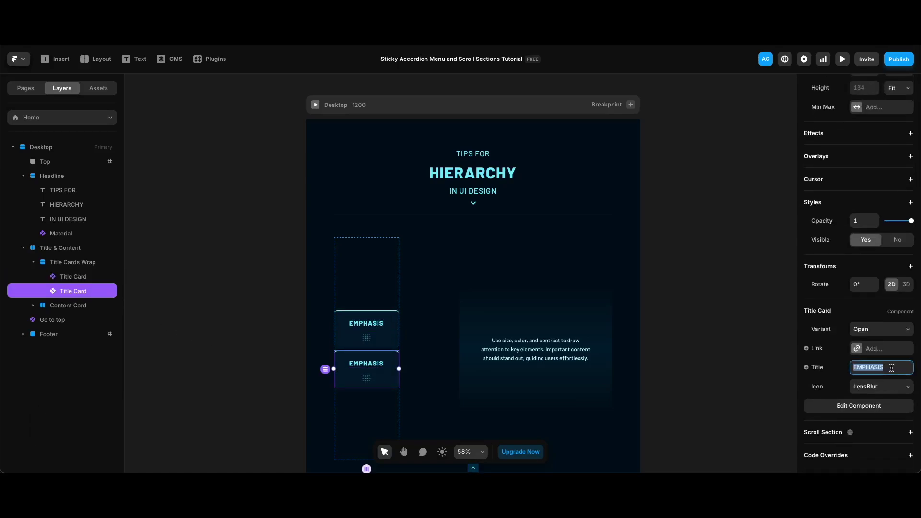
type("TYPOGRAPHY")
key("Return")
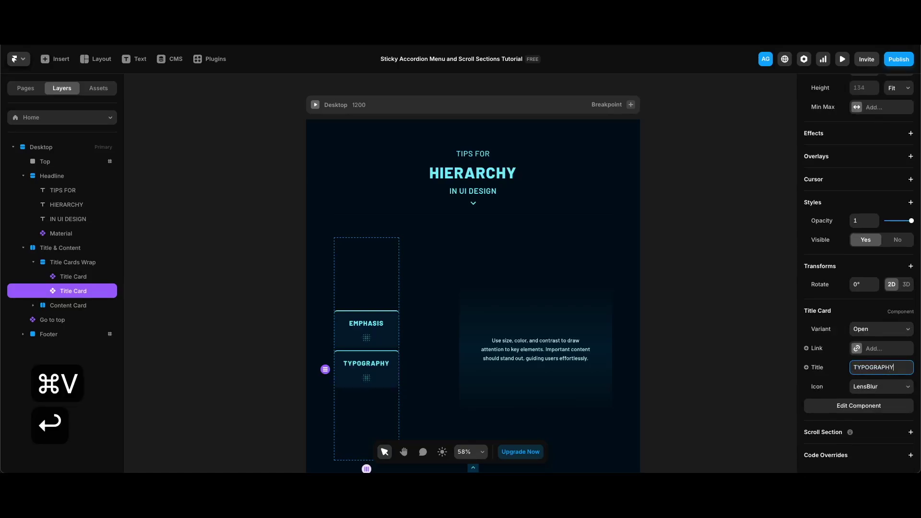
left_click(882, 386)
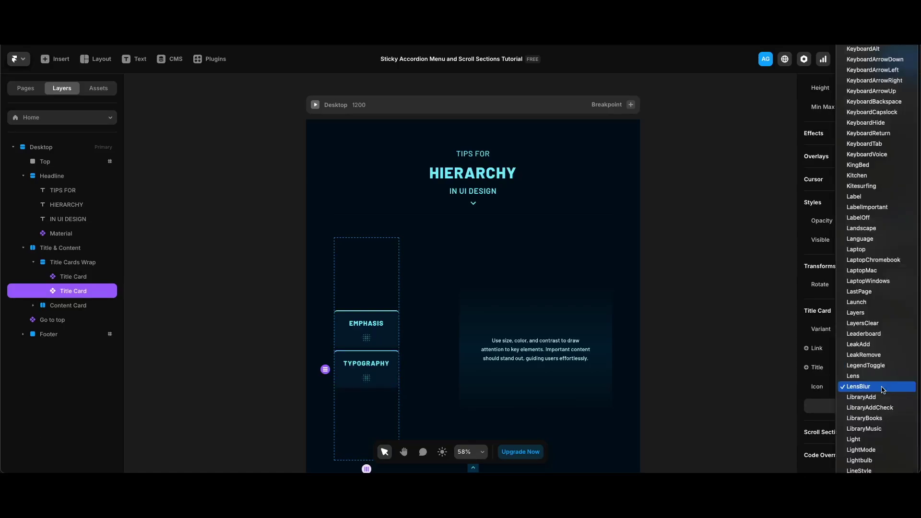
type("tex")
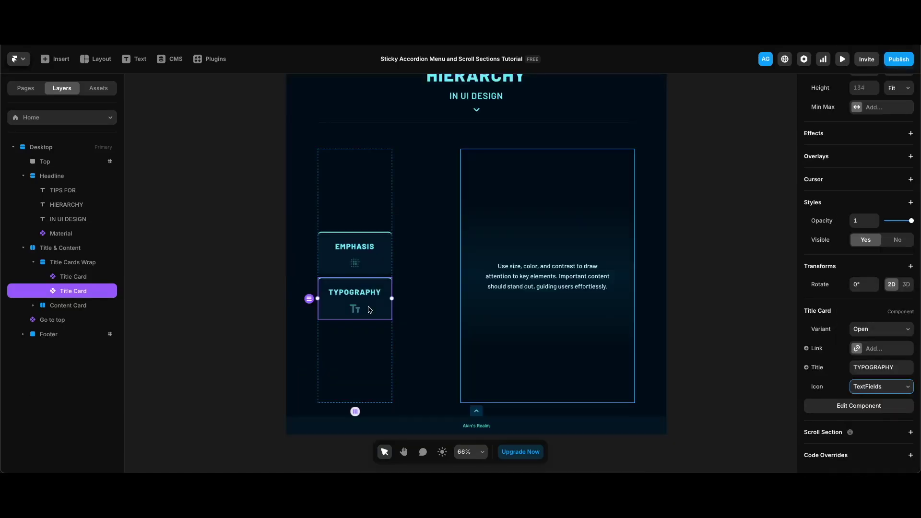
Duplicate the TYPOGRAPHY card, title the copy SPACING, and set its icon to SpaceBar.
key("super+d")
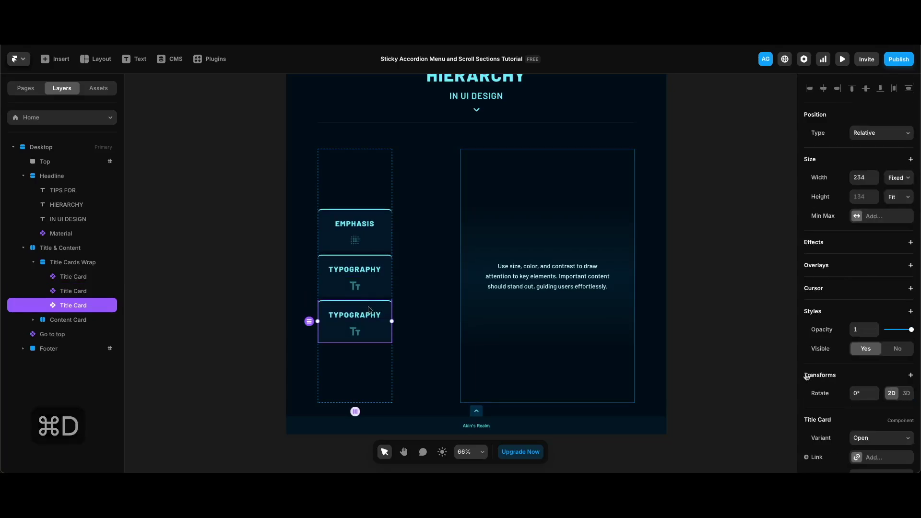
scroll(815, 374, "down", 3)
left_click(881, 368)
double_click(880, 368)
type("SPACING")
key("Return")
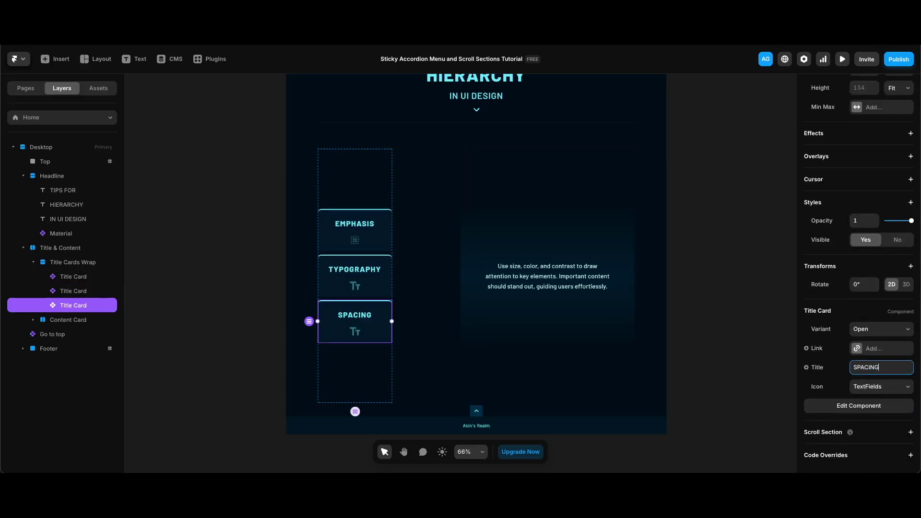
left_click(889, 388)
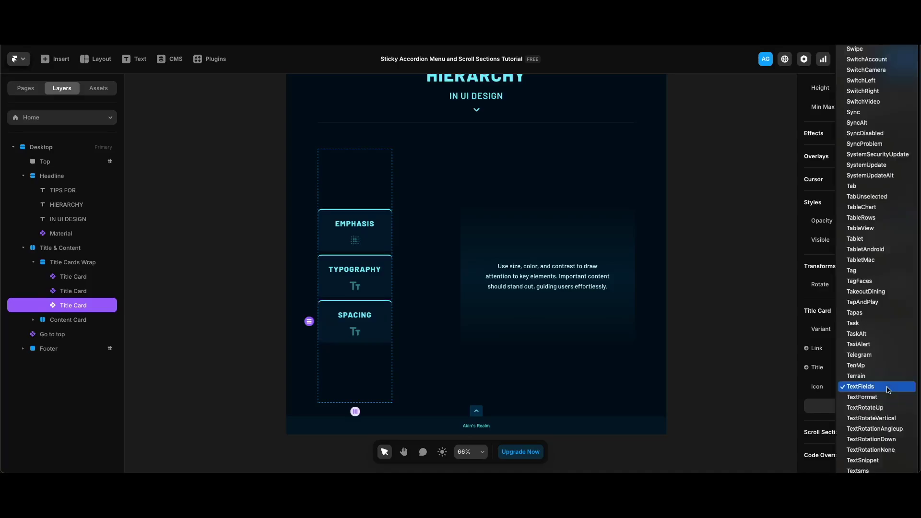
type("spacebar")
key("Return")
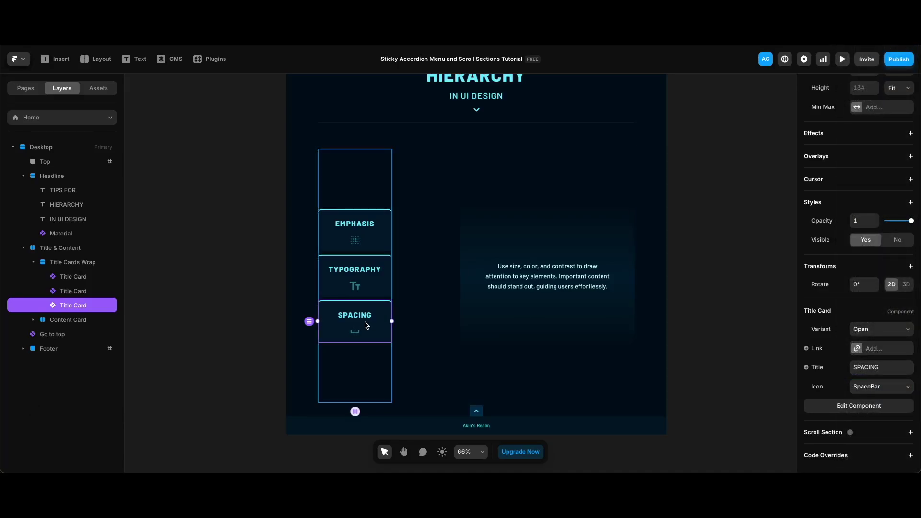
Duplicate the SPACING card, title the copy PRIORITY, and set its icon to VerticalAlignTop.
key("super+d")
double_click(887, 368)
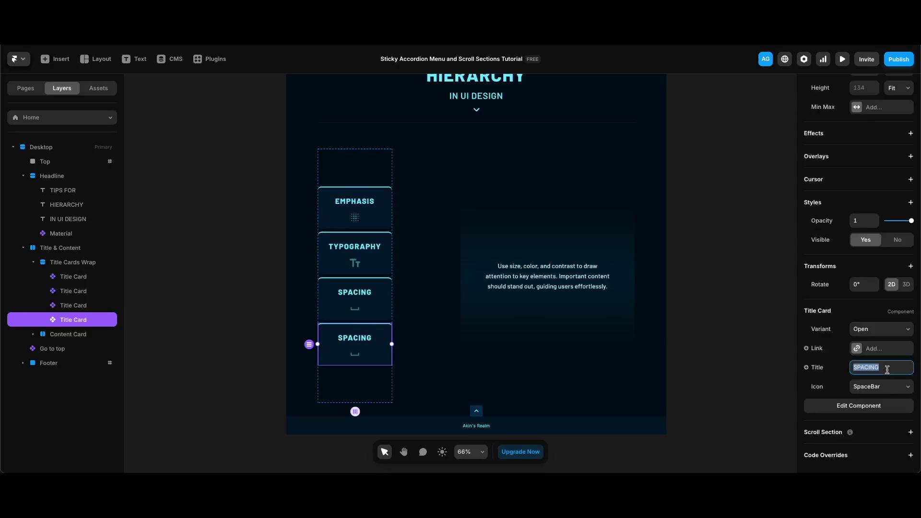
type("PRIORITY")
key("Return")
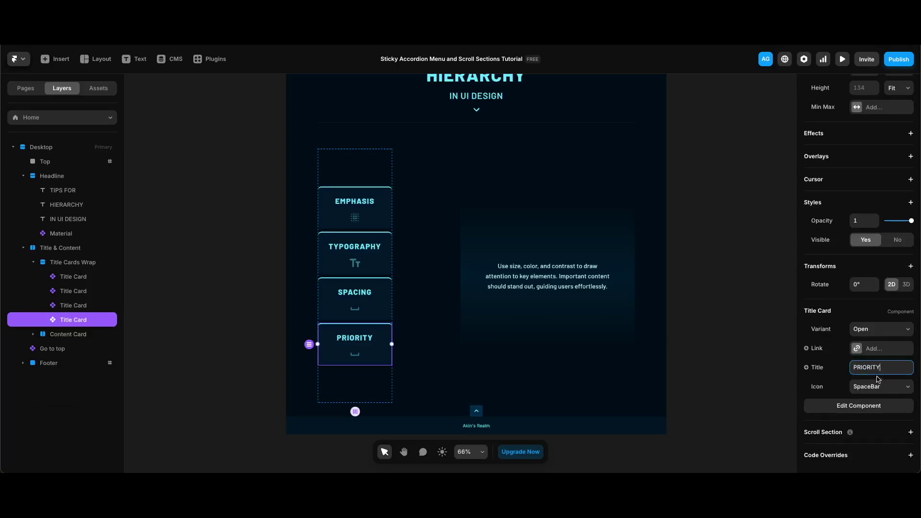
left_click(878, 386)
type("verti")
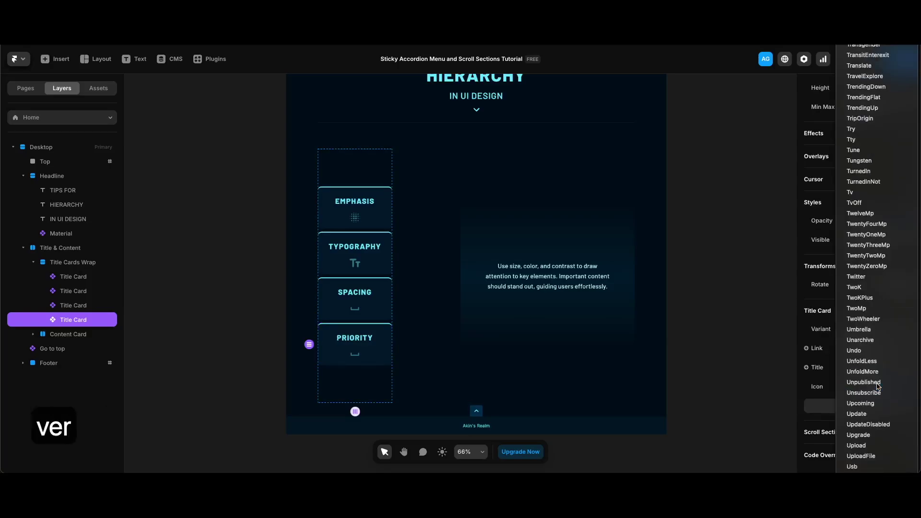
key("Return")
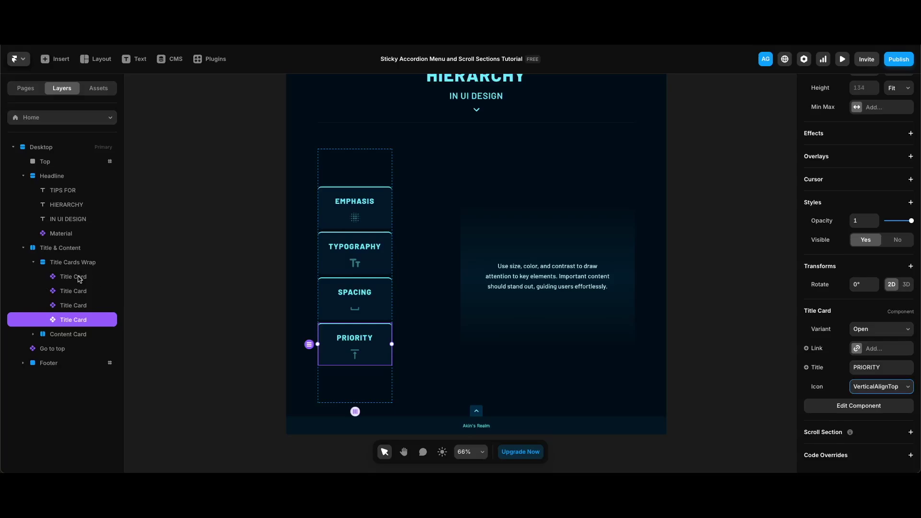
Switch all four Title Cards in the wrap to the Closed variant.
left_click(80, 277, "shift")
left_click(874, 414)
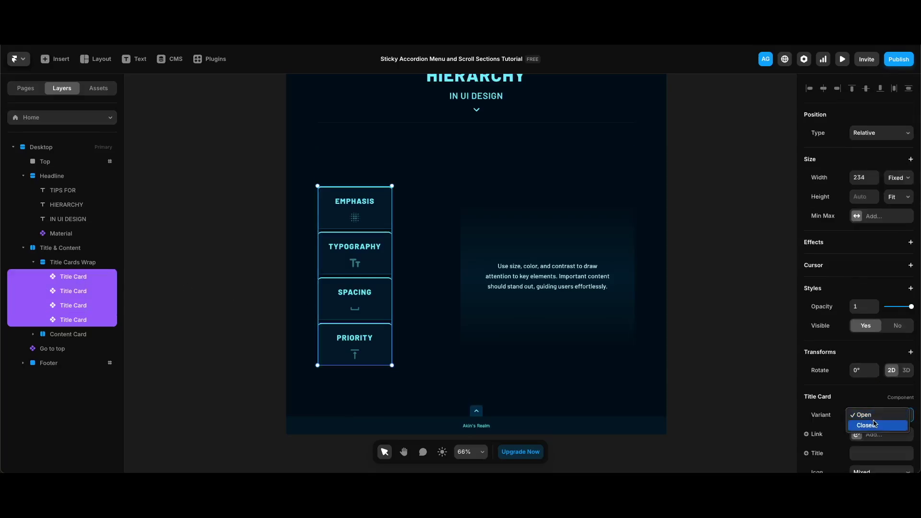
left_click(874, 425)
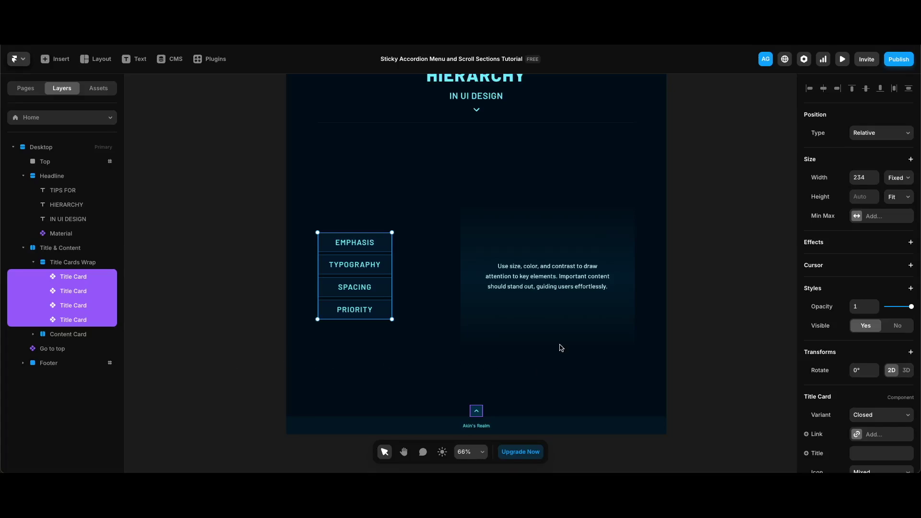
Turn the Content Card stack beside the title cards into a component named Content Card.
left_click(542, 324)
right_click(532, 326)
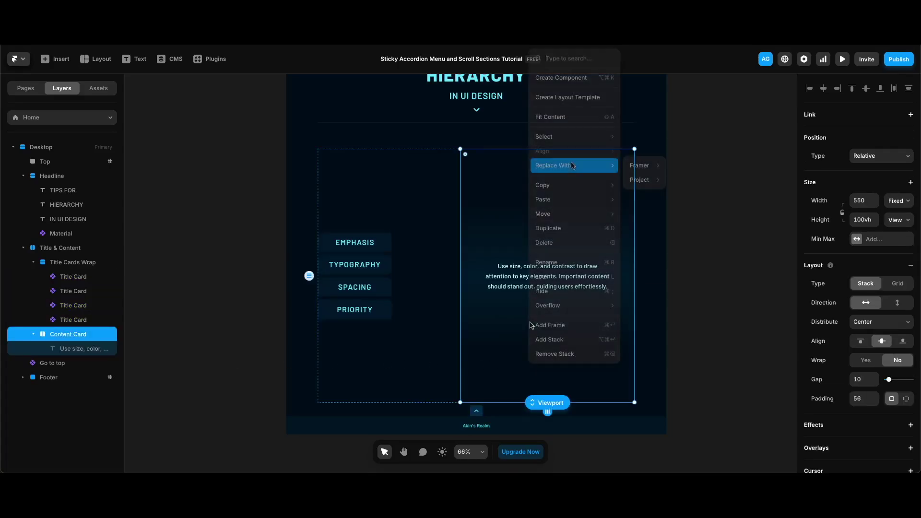
left_click(552, 77)
left_click(476, 294)
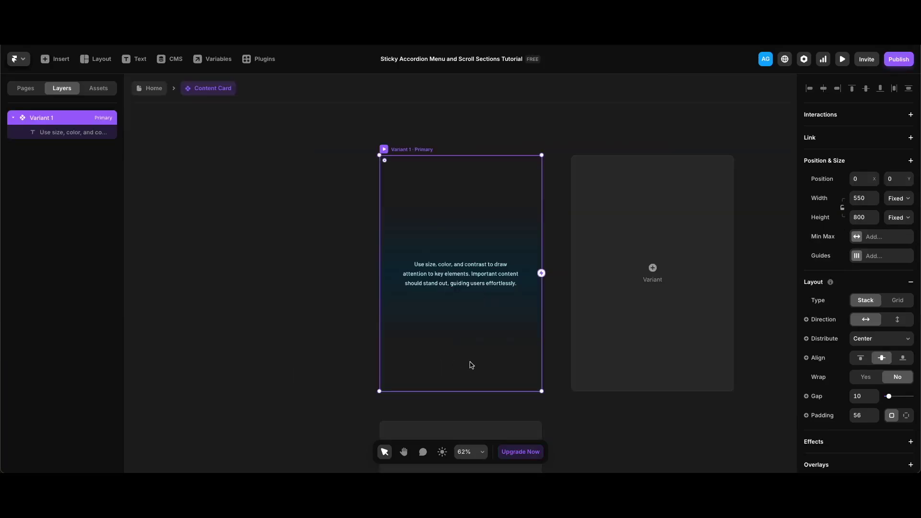
Create a Formatted Text variable for the content of the card's paragraph and return to the Home page.
left_click(462, 284)
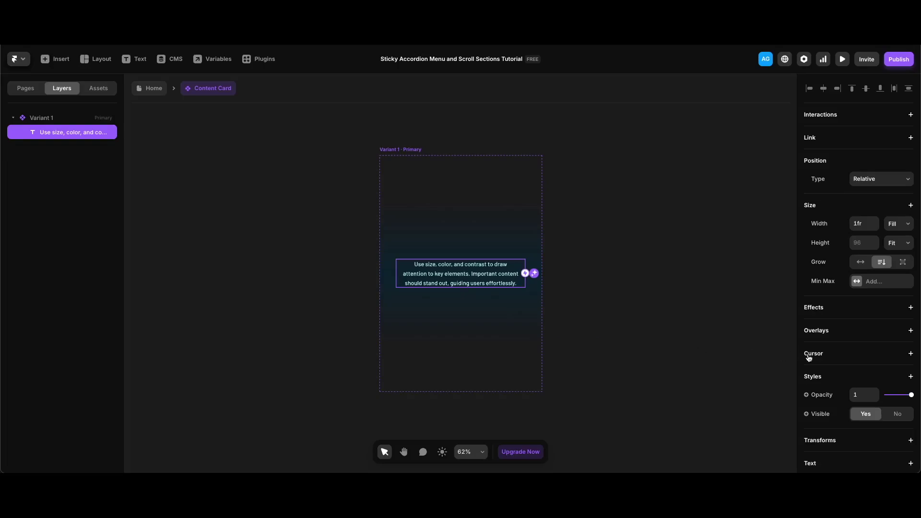
scroll(858, 352, "down", 4)
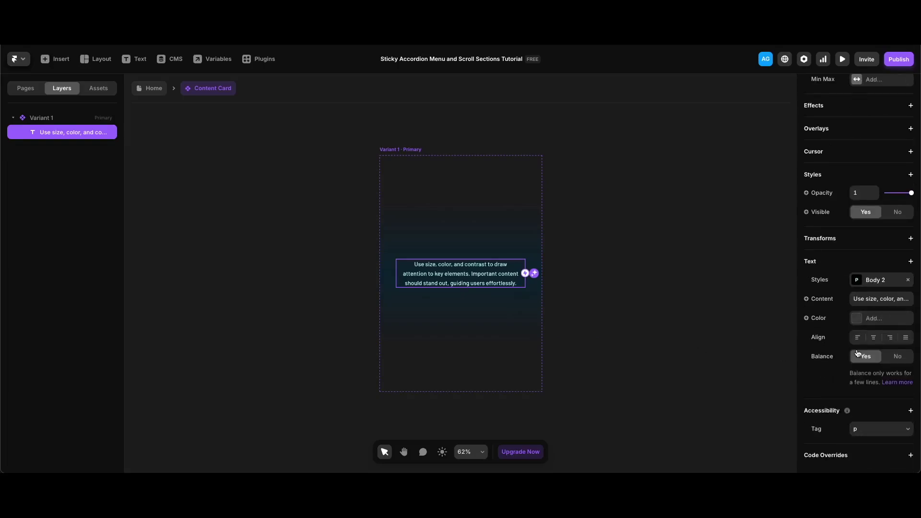
left_click(823, 301)
mouse_move(825, 317)
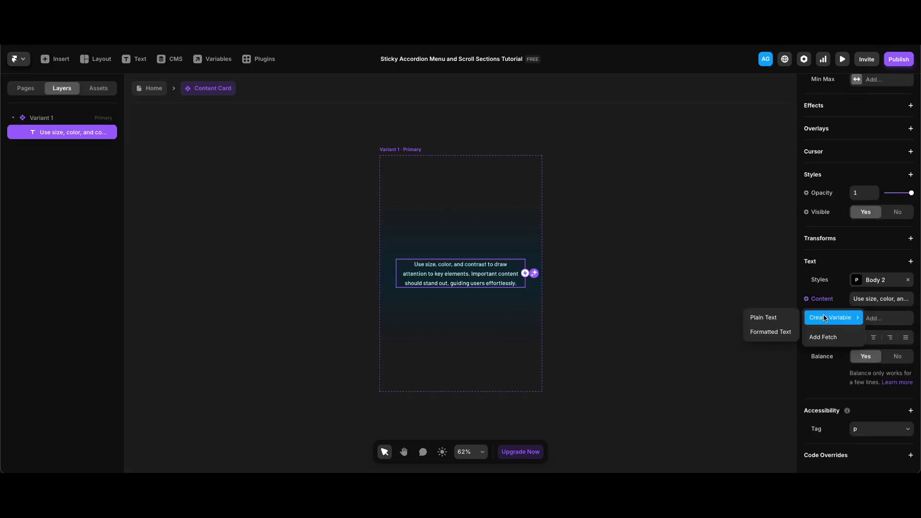
left_click(790, 332)
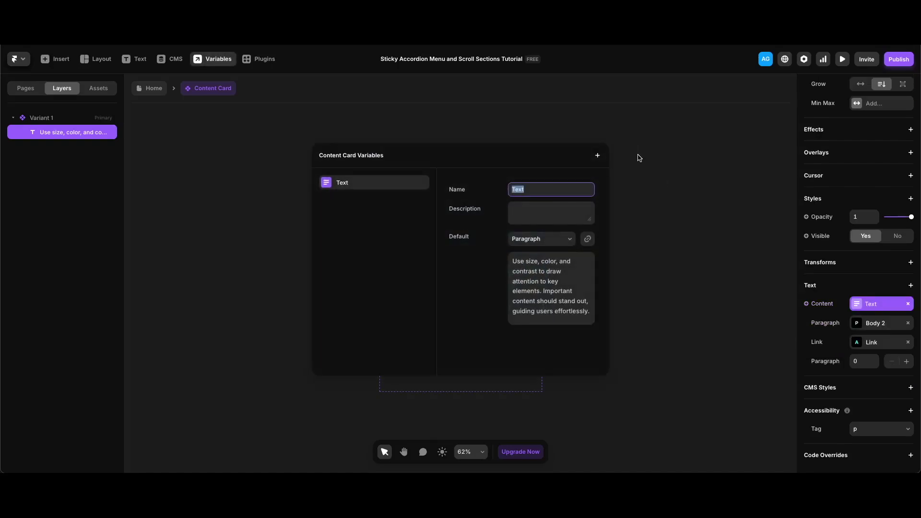
left_click(280, 305)
key("Escape")
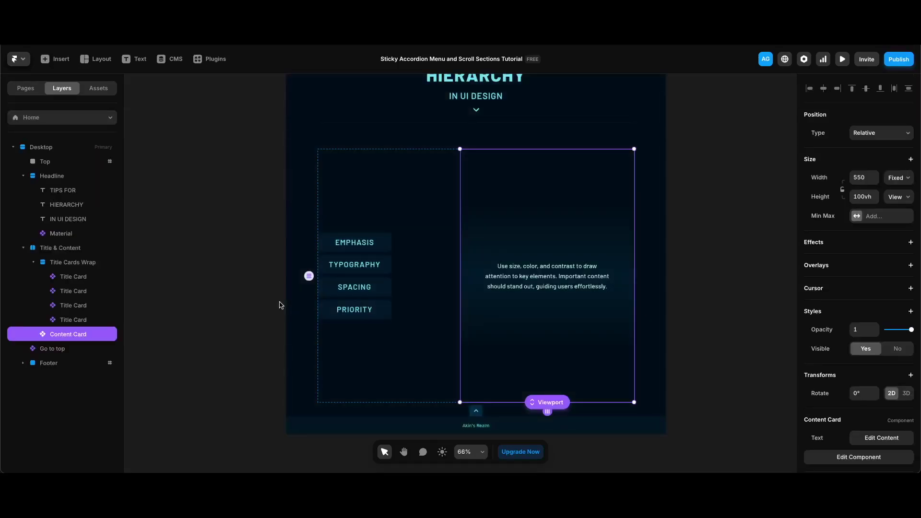
Wrap the Content Card instance in a new stack and rename the stack Content Cards Wrapper.
right_click(101, 340)
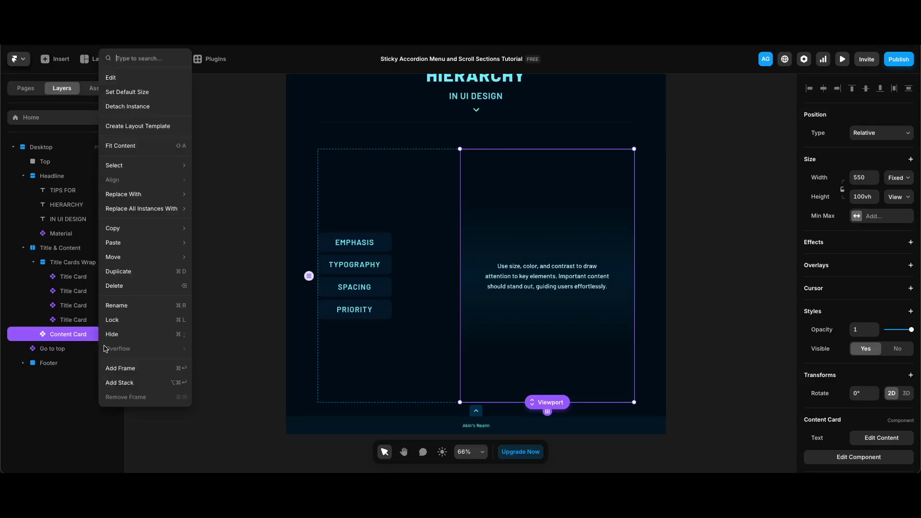
left_click(143, 382)
double_click(66, 333)
type("Content Cards Wrapper")
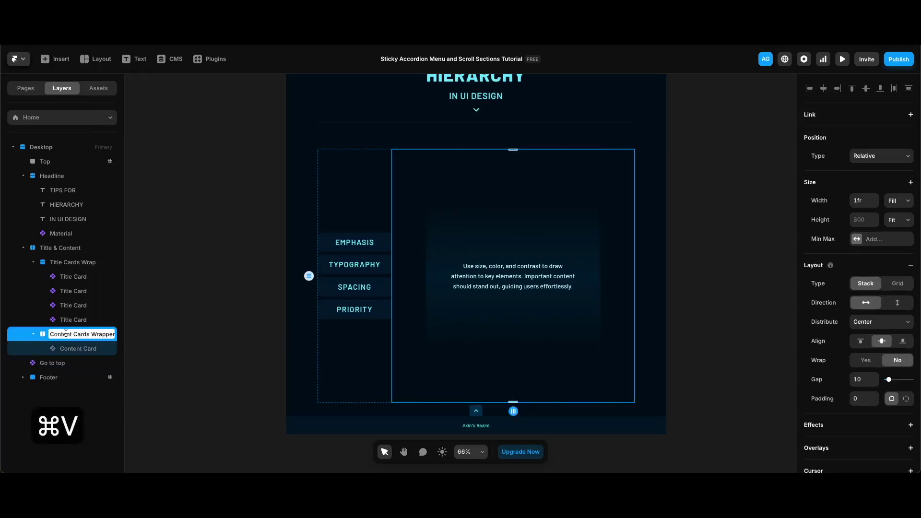
key("Return")
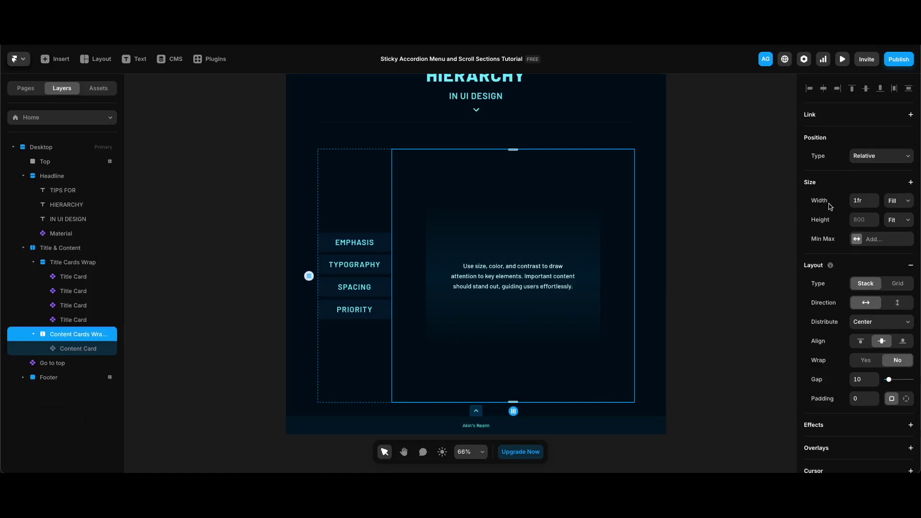
Set the Content Cards Wrapper's width to Fit and its stack direction to vertical.
left_click(907, 202)
left_click(895, 211)
left_click(898, 300)
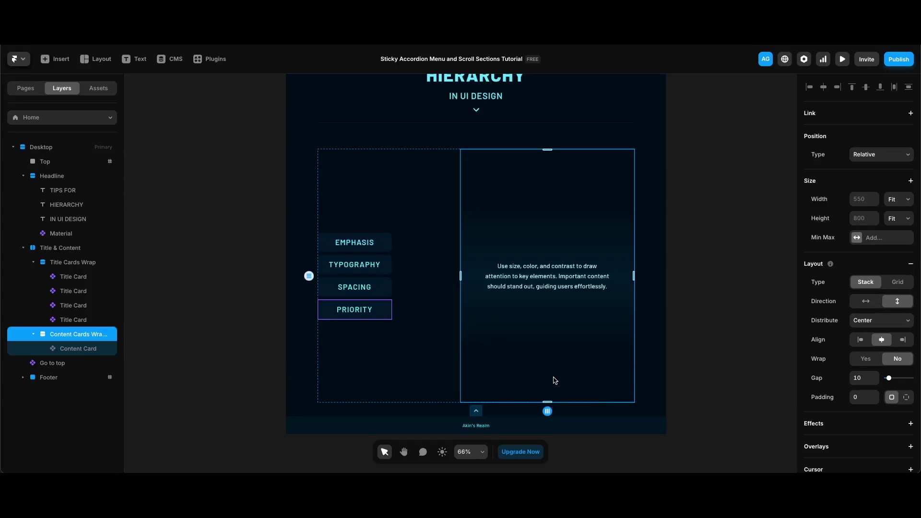
Duplicate the Content Card and replace the copy's text with the tip starting "Headings, subheadings, and body text should be distinct in size and weight.".
left_click(581, 347)
key("super+d")
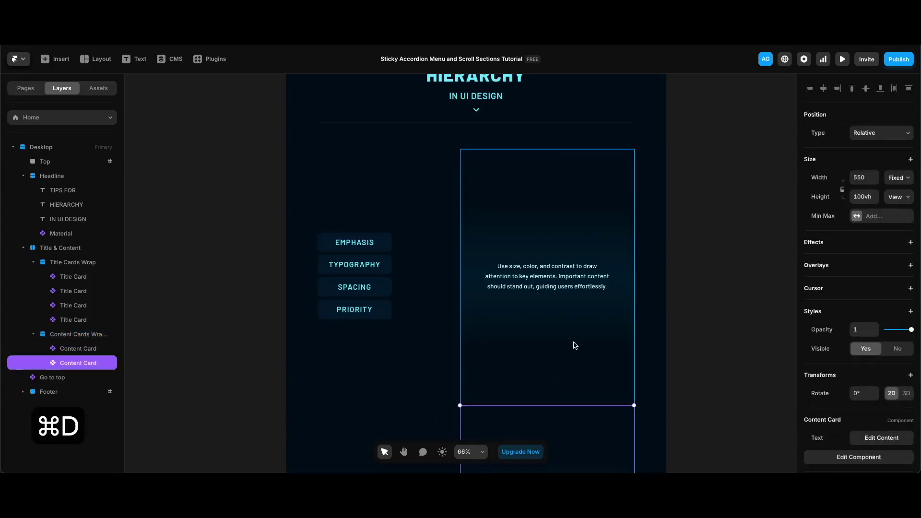
scroll(576, 359, "down", 5)
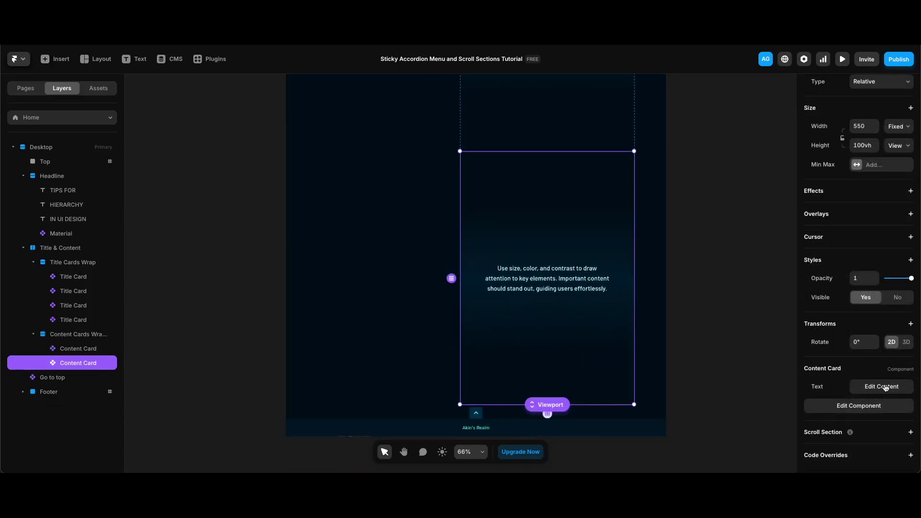
left_click(885, 388)
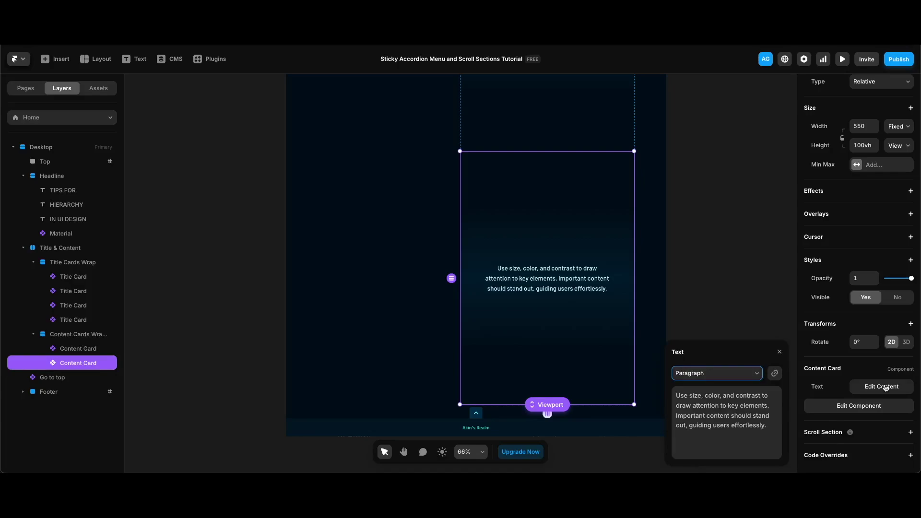
left_click_drag(769, 427, 677, 395)
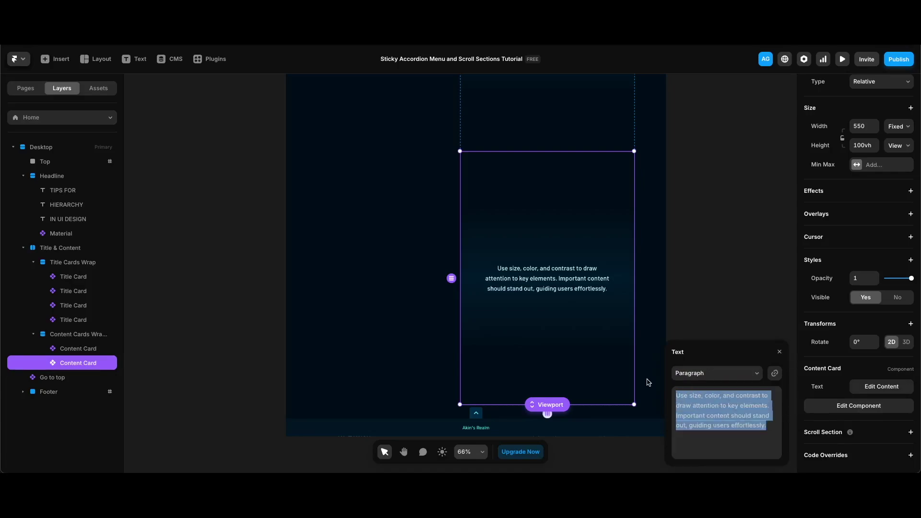
type("Headings, subheadings, and body text should be distinct in size and weight. A clear type hierarchy improves readability and directs attention.")
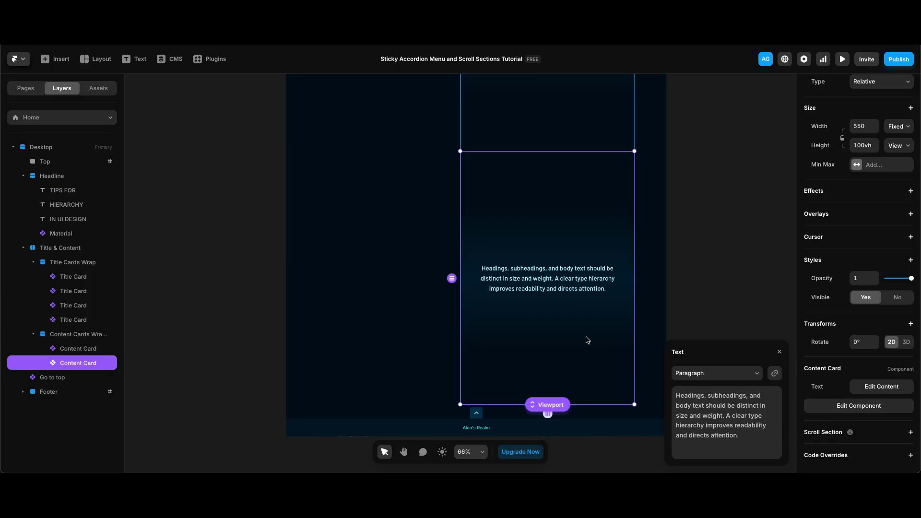
Duplicate the typography Content Card and replace the copy's text with the tip starting "Proper spacing and alignment create a logical flow".
key("super+d")
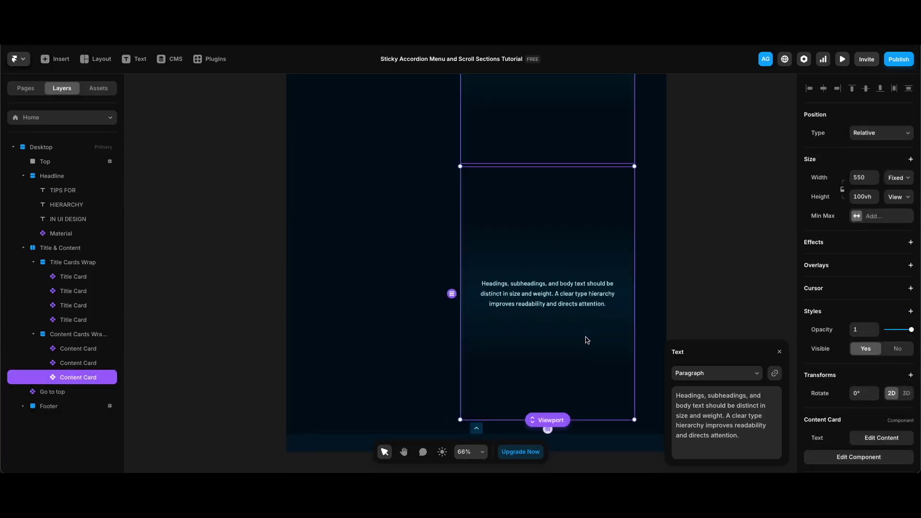
key("super+a")
type("Proper spacing and alignment create a logical flow, helping users scan content easily. White space enhances clarity and makes key elements more noticeable.")
Duplicate the spacing Content Card and replace the copy's text with the tip starting "Arrange content in a logical order".
key("super+d")
key("super+a")
type("Arrange content in a logical order, placing the most important information first. Users should naturally follow the intended path without confusion.")
left_click(383, 317)
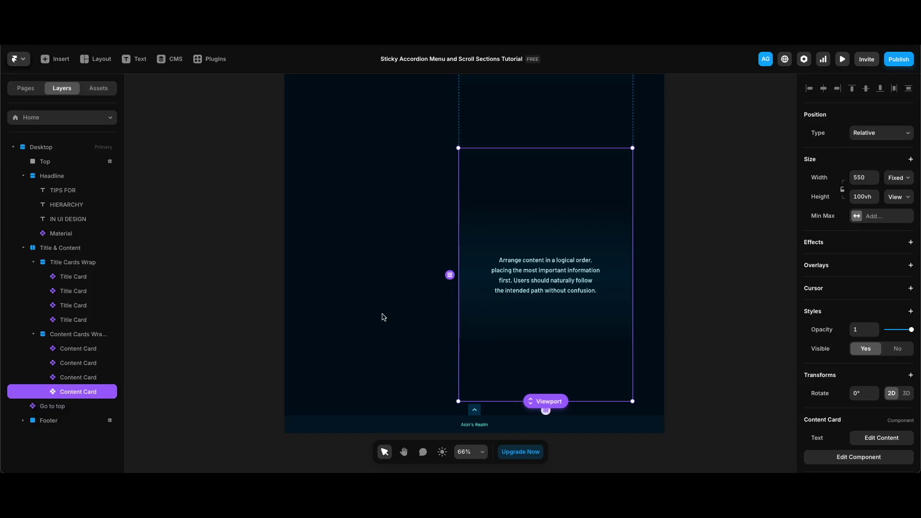
Add a scroll section named 1 to the first Content Card in the wrapper.
left_click(95, 349)
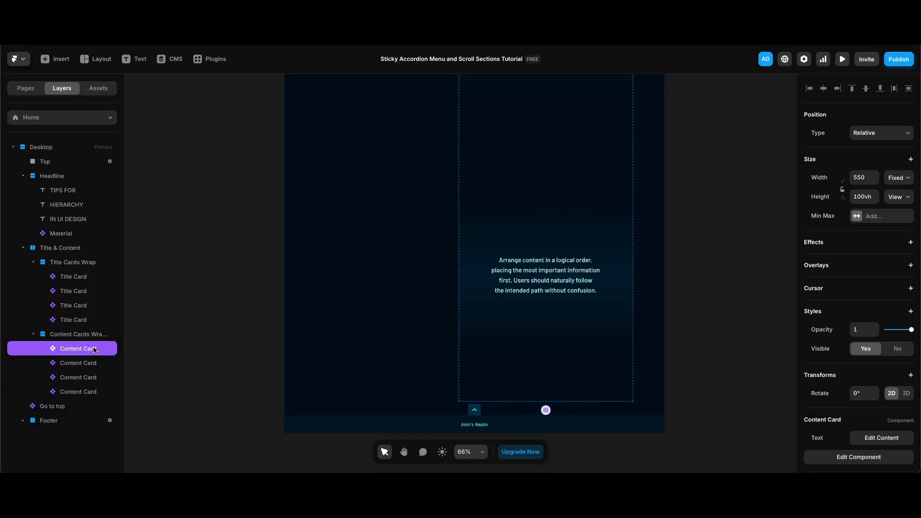
scroll(894, 427, "down", 2)
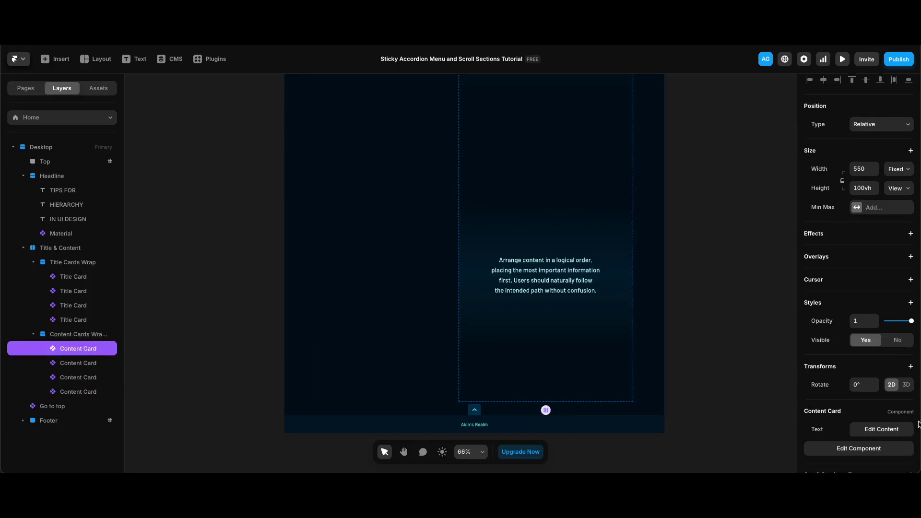
left_click(910, 432)
type("1")
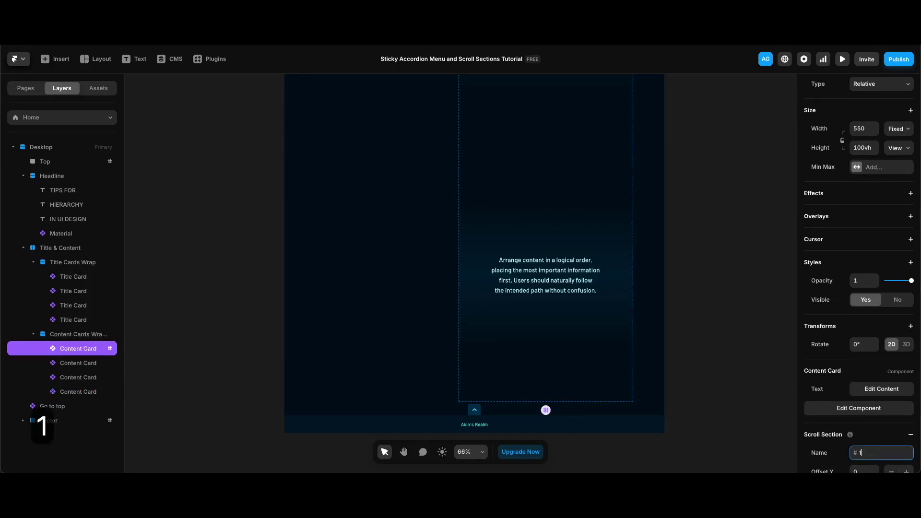
key("Return")
Add scroll sections named 2, 3 and 4 to the second, third and fourth Content Cards.
left_click(898, 433)
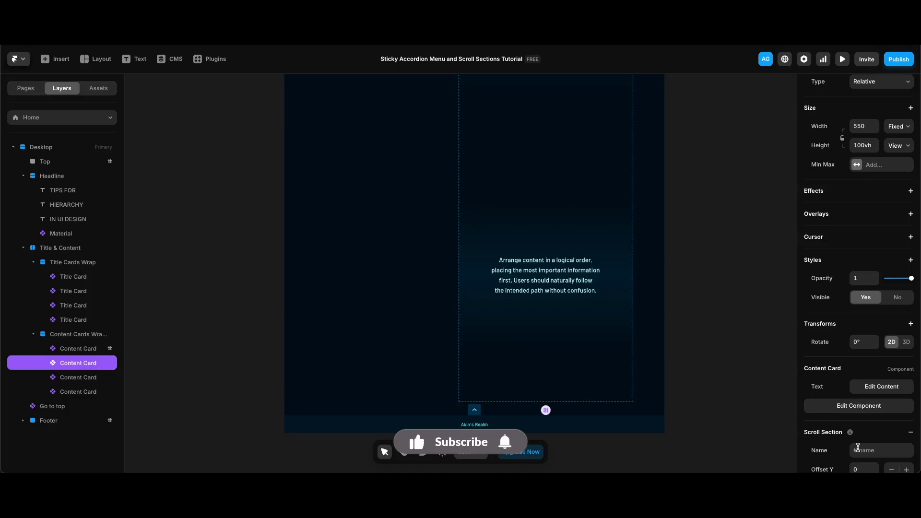
type("2")
left_click(89, 378)
scroll(835, 402, "down", 2)
left_click(871, 434)
type("3")
left_click(78, 392)
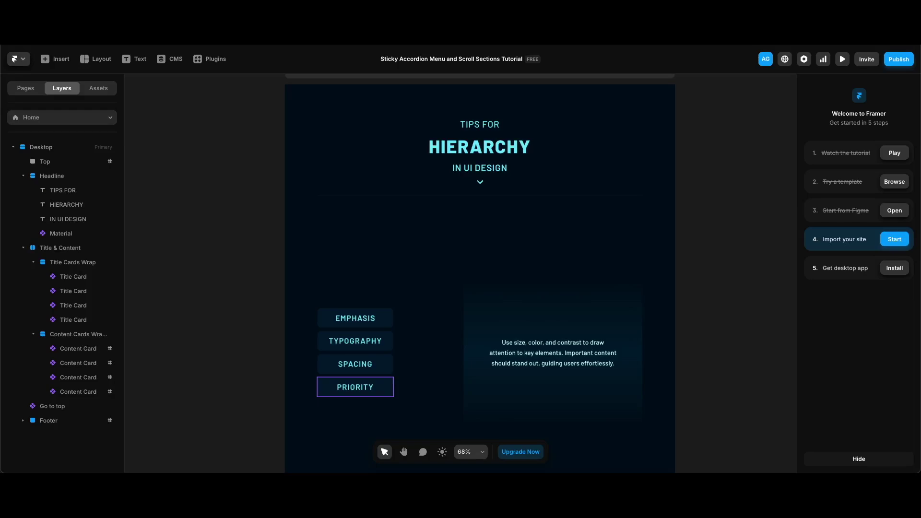
Add a Scroll Variant effect to the EMPHASIS Title Card with the Section in View trigger and a centred viewport.
left_click(73, 276)
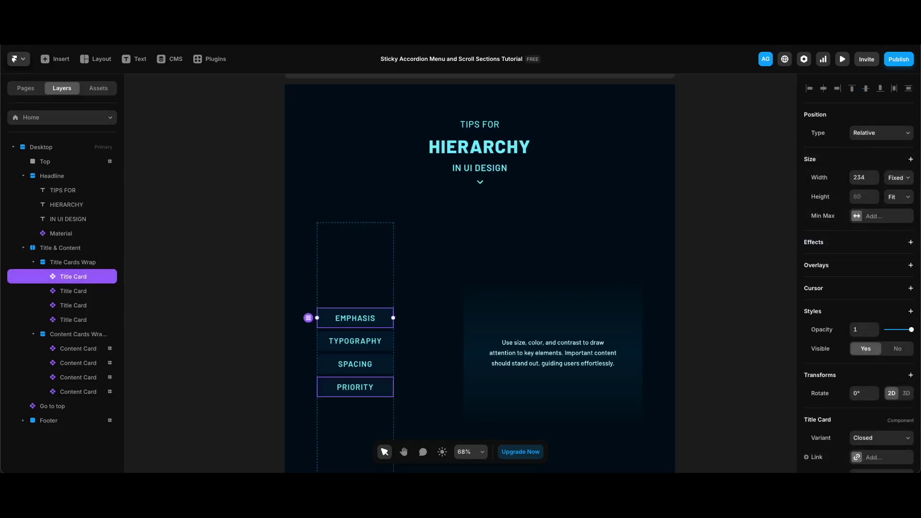
left_click(850, 247)
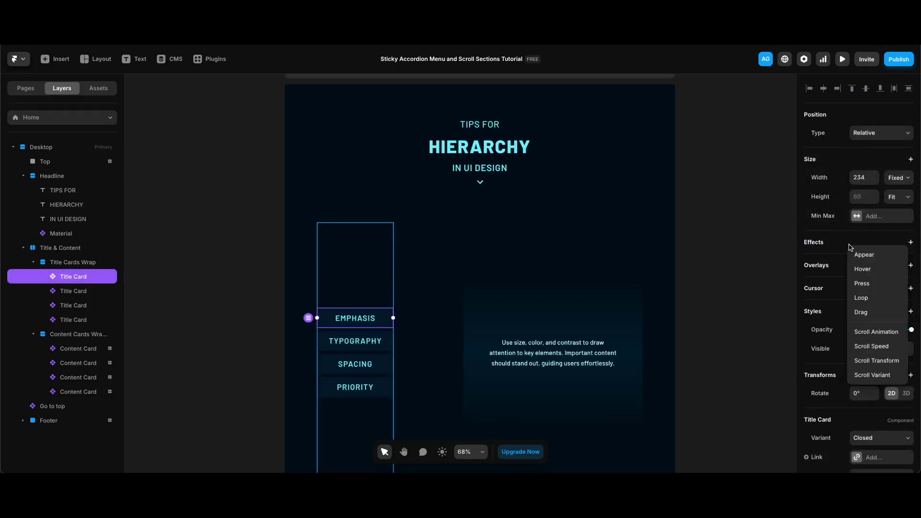
left_click(882, 375)
left_click(749, 287)
left_click(751, 297)
left_click(751, 307)
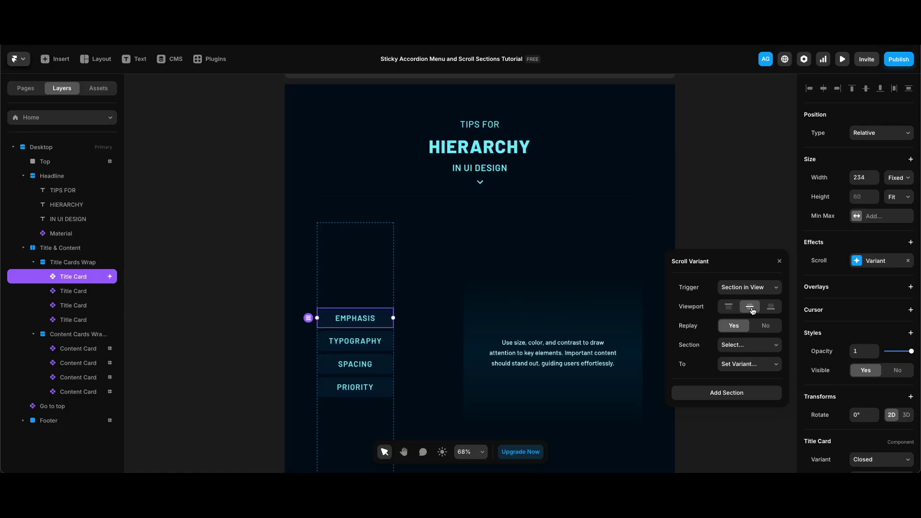
Make the EMPHASIS card's scroll effect switch to the Open variant when section #1 is in view.
left_click(749, 345)
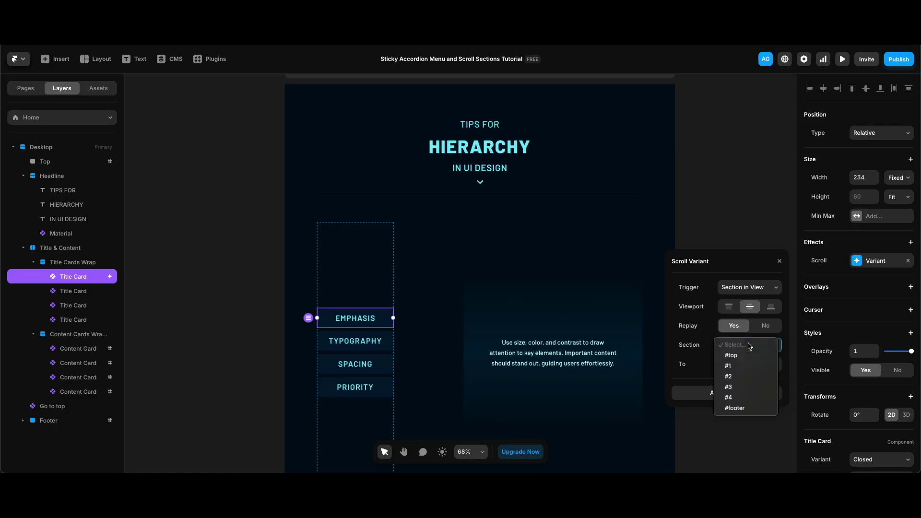
left_click(744, 368)
left_click(745, 369)
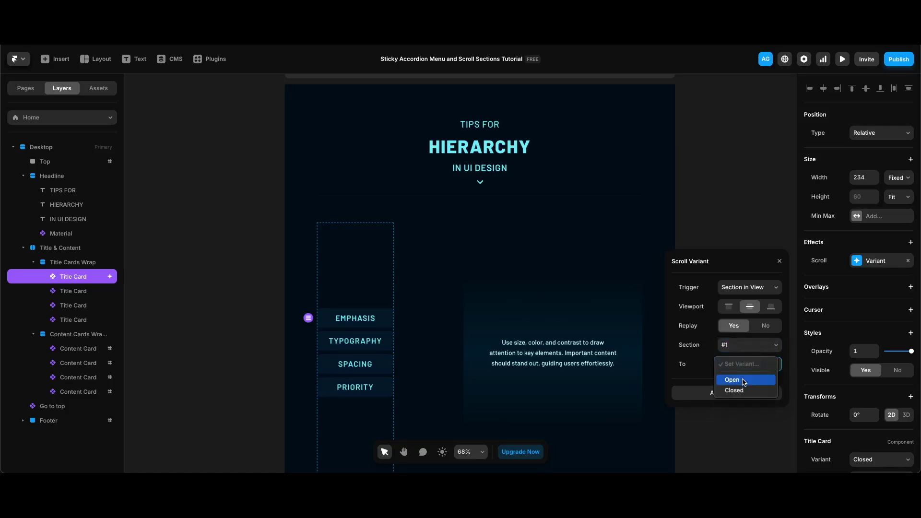
left_click(744, 381)
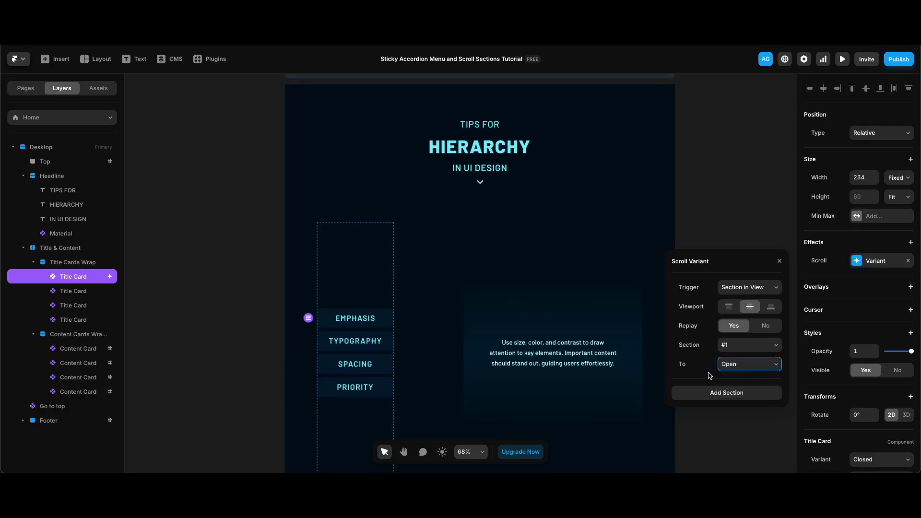
key("super+z")
key("super+z")
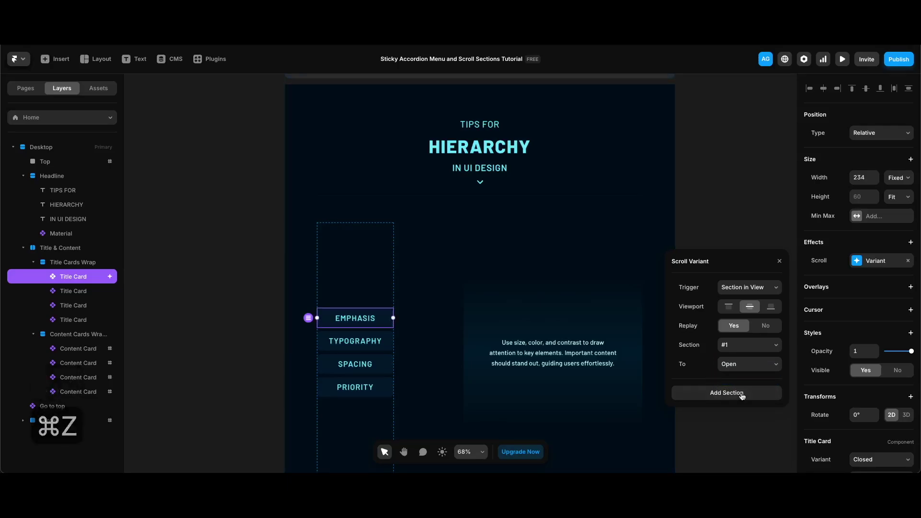
Add a second section, #2, to the EMPHASIS card's scroll effect that switches to the Closed variant.
left_click(740, 392)
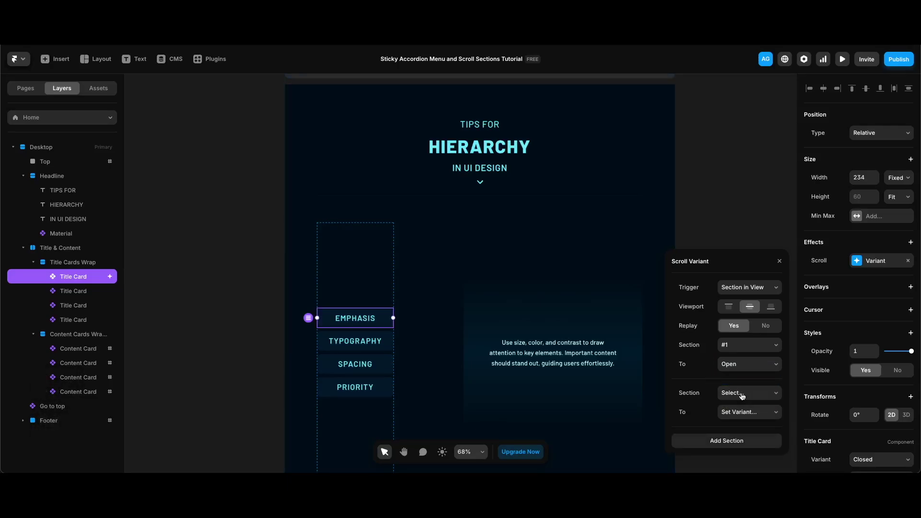
left_click(742, 393)
left_click(742, 427)
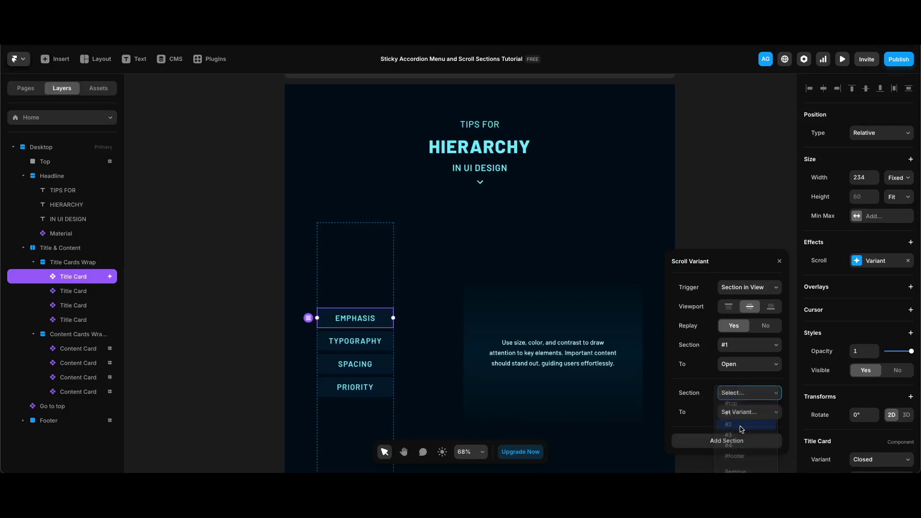
left_click(745, 413)
left_click(743, 440)
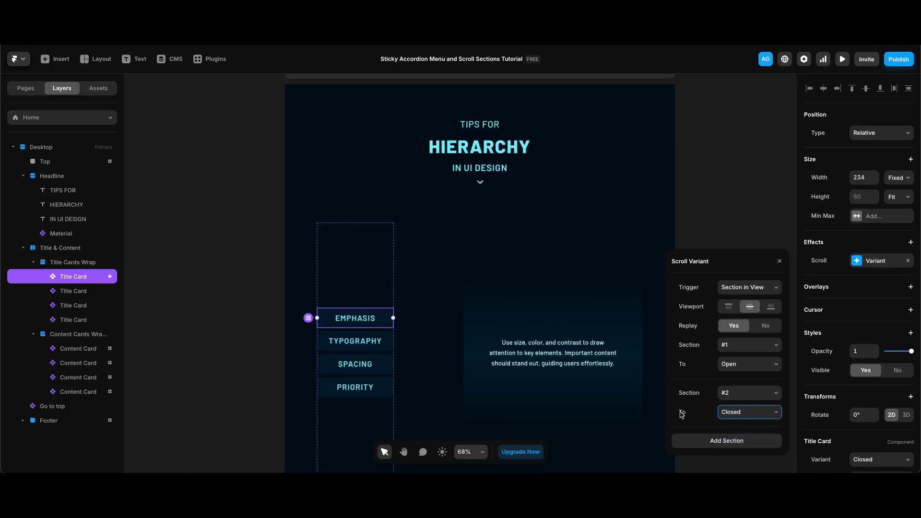
Add a Scroll Variant effect to the TYPOGRAPHY Title Card with the Section in View trigger and a centred viewport.
left_click(379, 341)
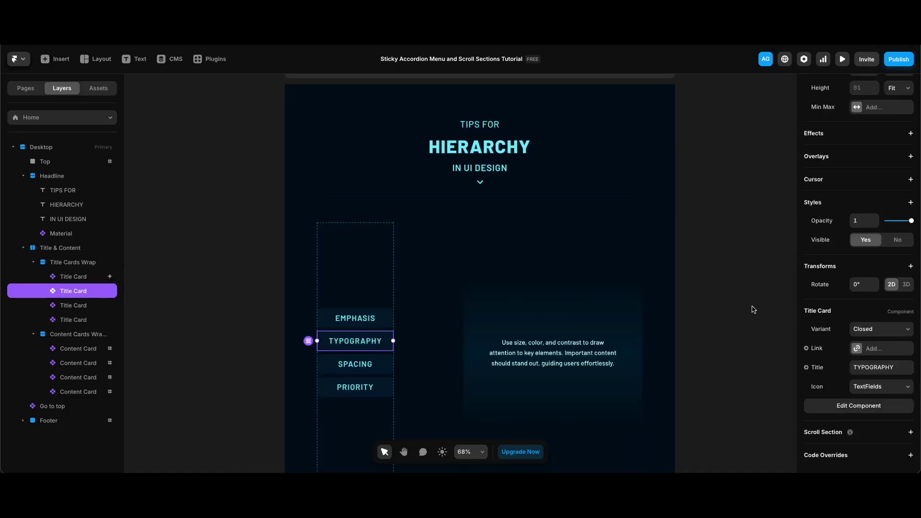
scroll(829, 288, "up", 3)
left_click(844, 248)
left_click(871, 376)
left_click(753, 288)
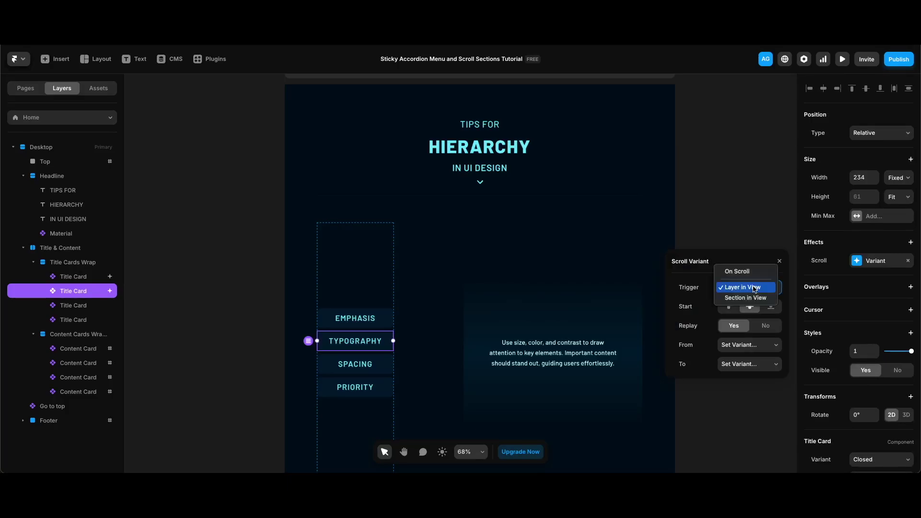
left_click(751, 298)
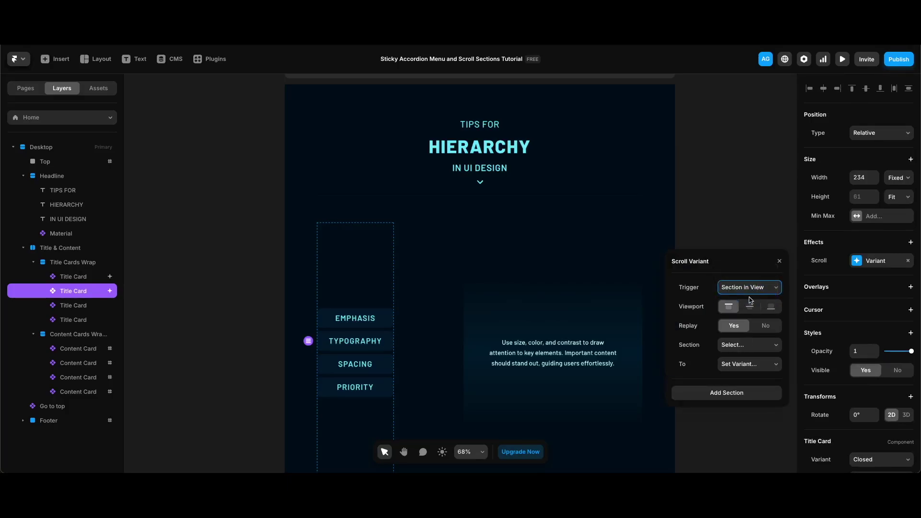
left_click(750, 307)
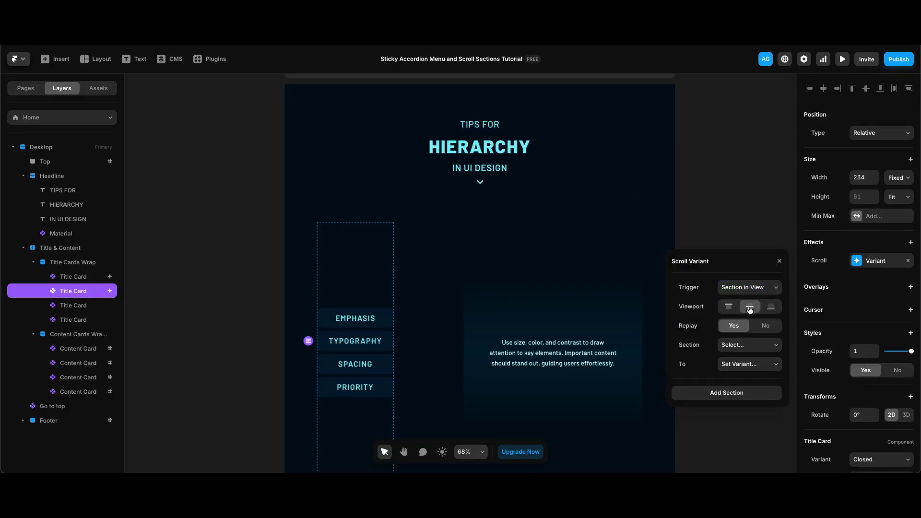
Make the TYPOGRAPHY card's scroll effect switch to the Open variant when section #2 is in view.
left_click(750, 345)
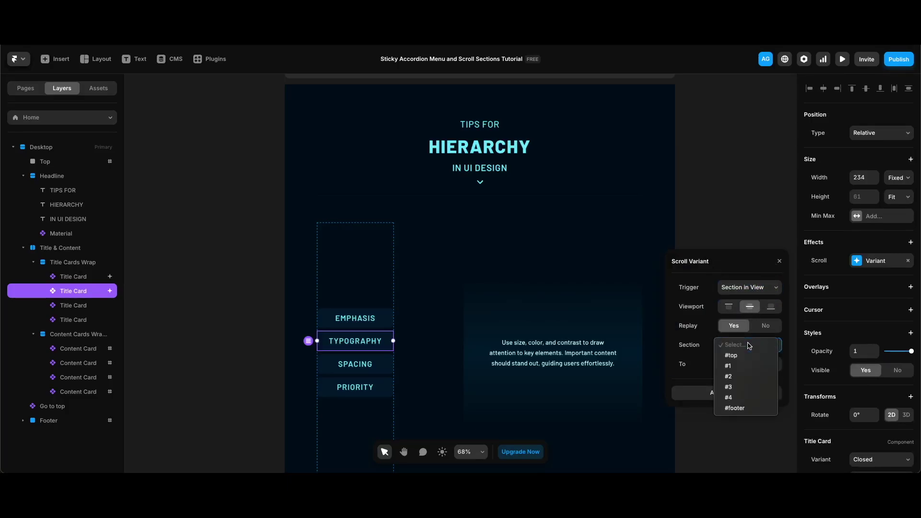
left_click(742, 378)
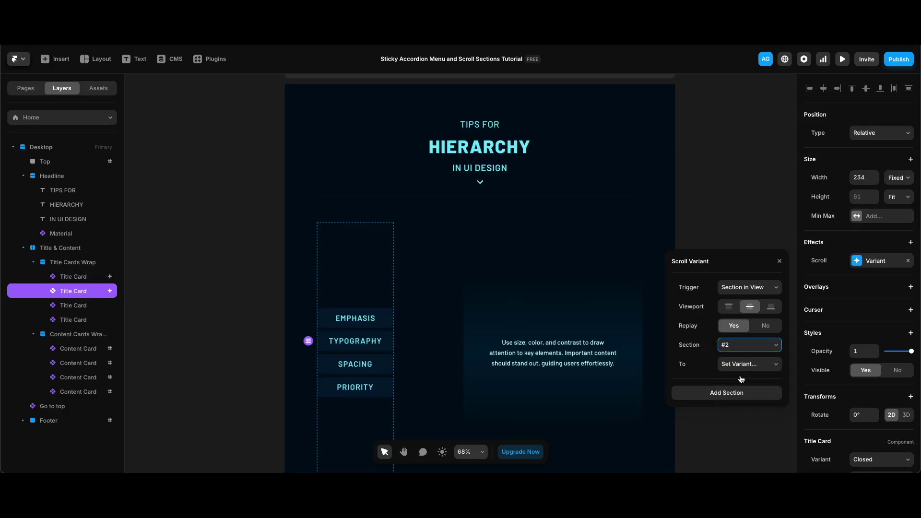
left_click(749, 366)
left_click(745, 379)
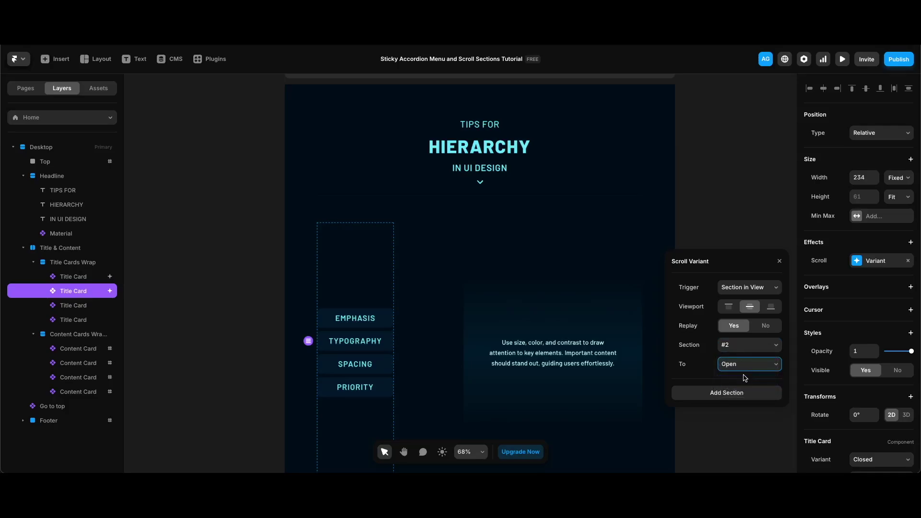
Add a second section, #3, to the TYPOGRAPHY card's scroll effect that switches to the Closed variant.
left_click(744, 393)
left_click(744, 394)
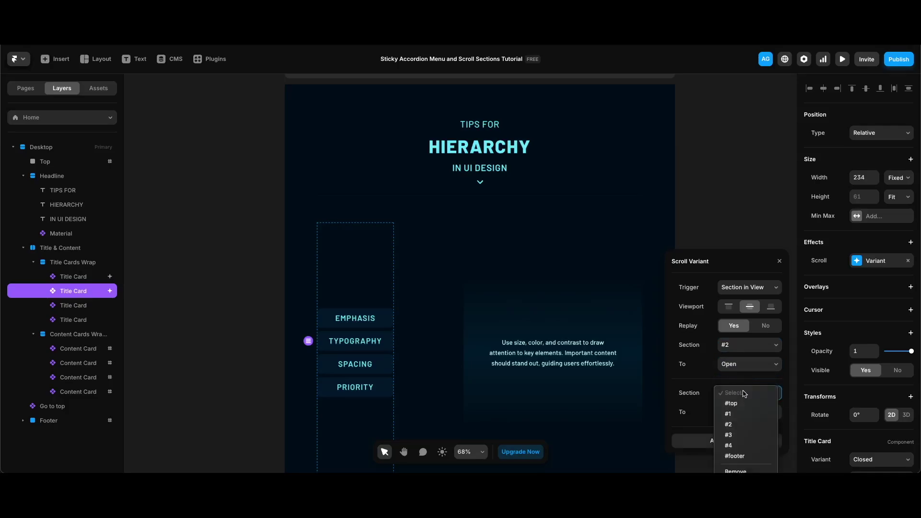
key("super+z")
key("super+z")
left_click(742, 393)
left_click(741, 393)
left_click(741, 393)
left_click(739, 436)
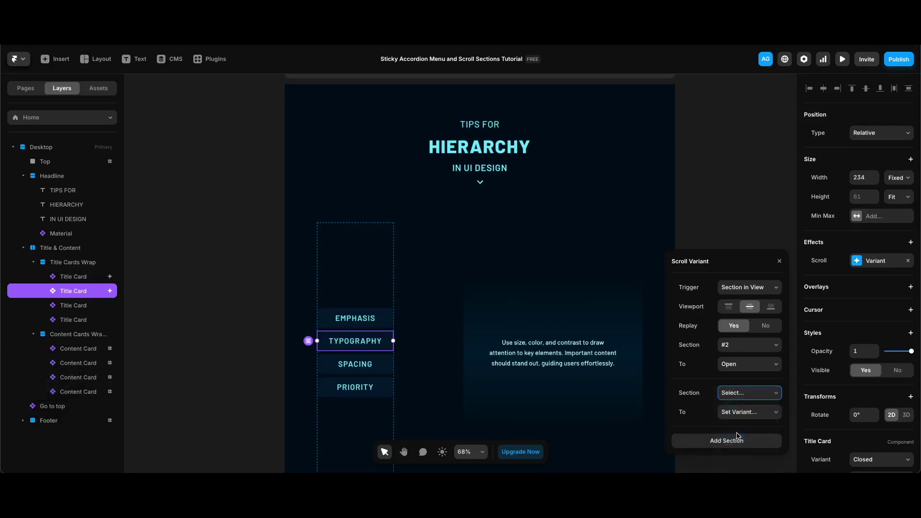
left_click(744, 412)
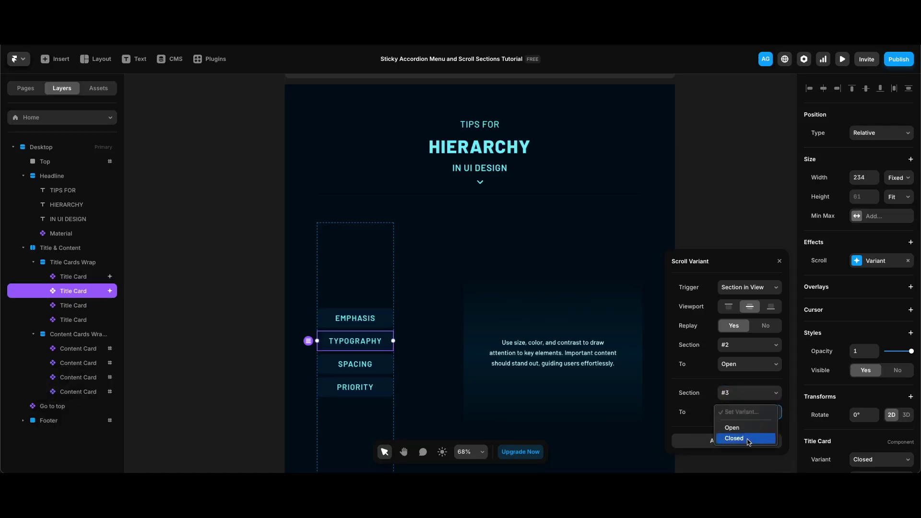
left_click(748, 438)
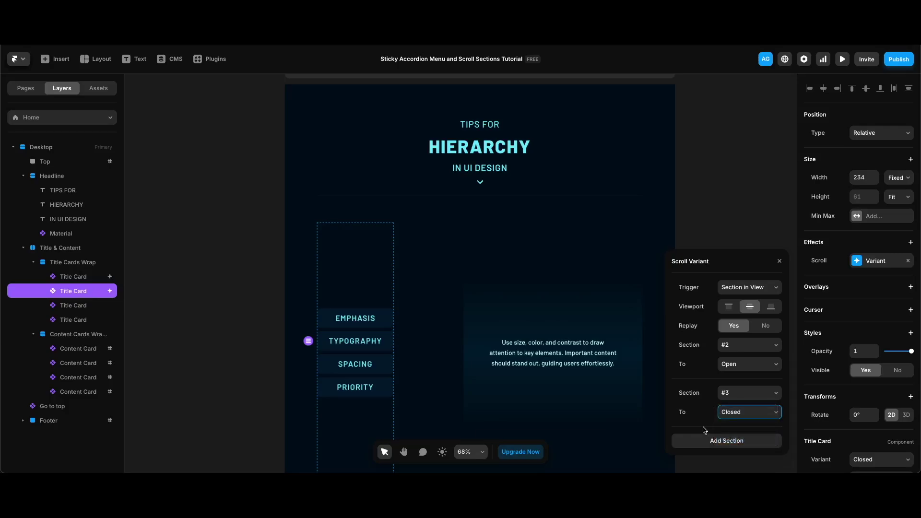
Give the SPACING Title Card a Scroll Variant effect with the Section in View trigger and a centred viewport.
left_click(355, 364)
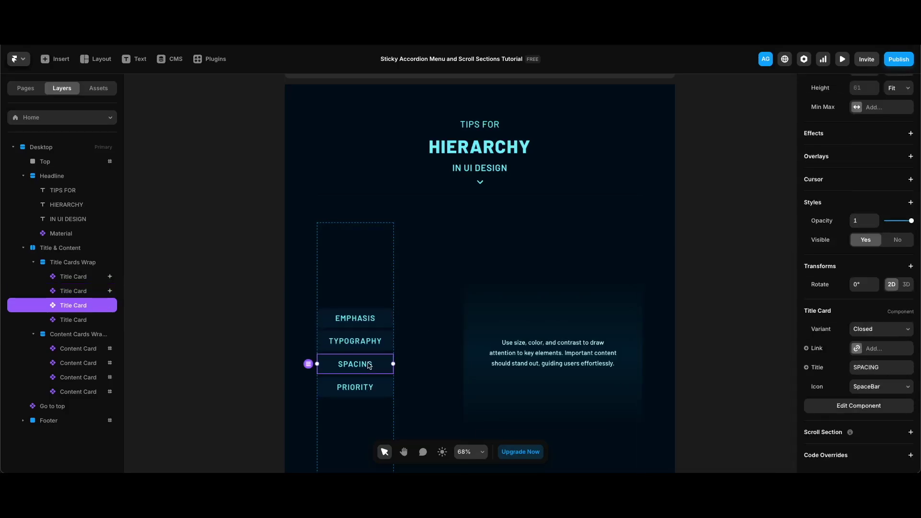
scroll(845, 240, "up", 2)
left_click(842, 242)
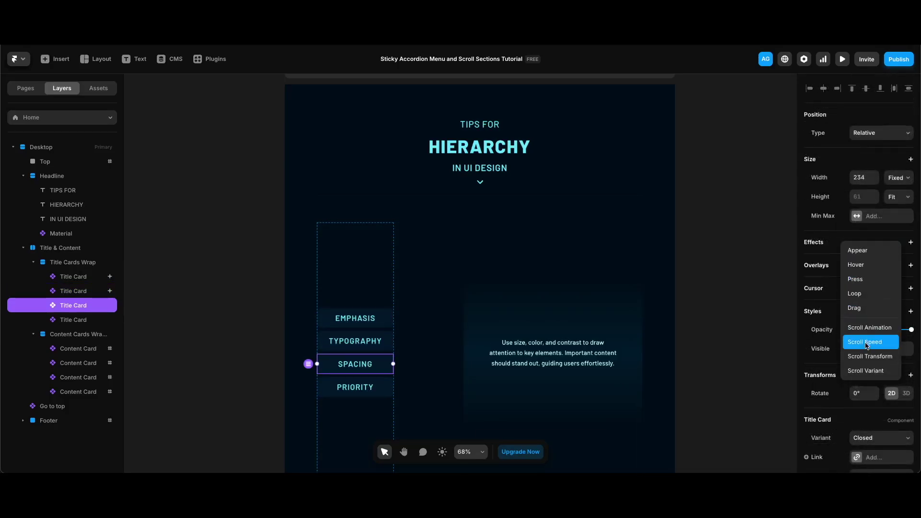
left_click(871, 371)
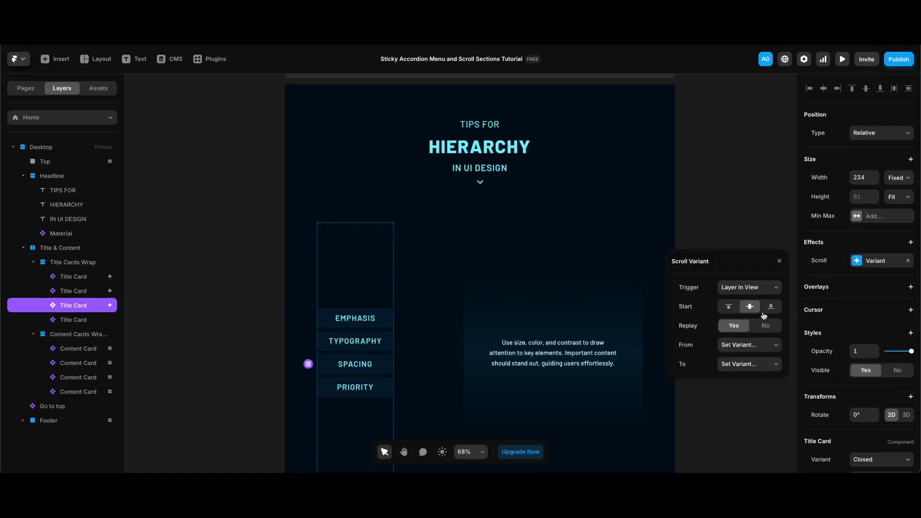
left_click(749, 288)
left_click(747, 298)
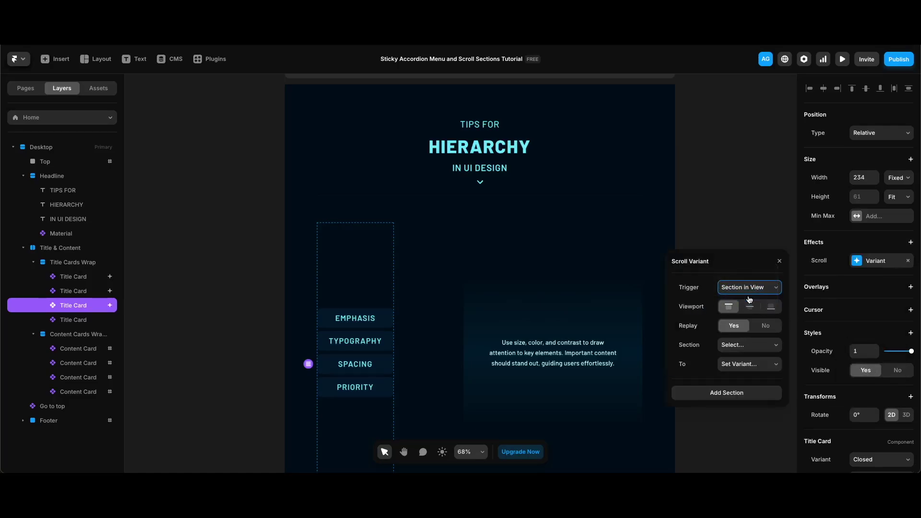
left_click(749, 306)
Make the SPACING card's scroll effect switch to the Open variant when section #3 is in view.
left_click(748, 345)
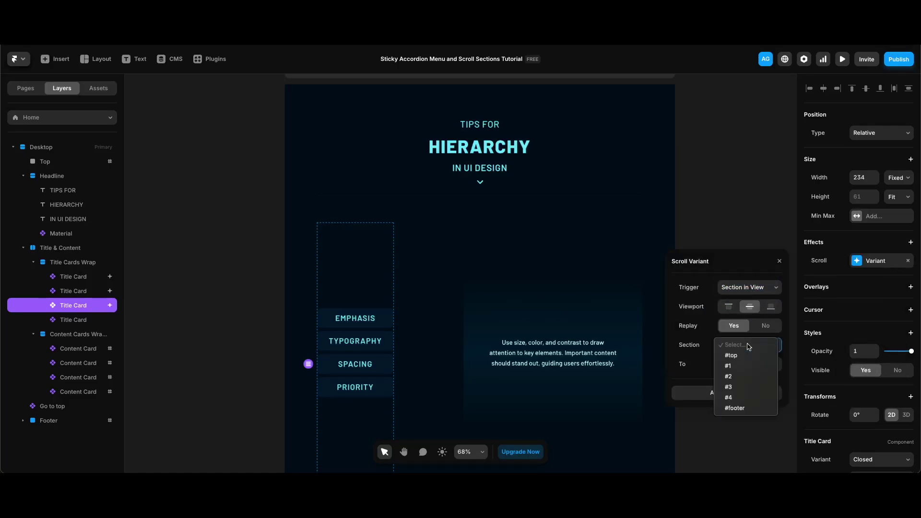
left_click(742, 390)
left_click(746, 364)
left_click(745, 380)
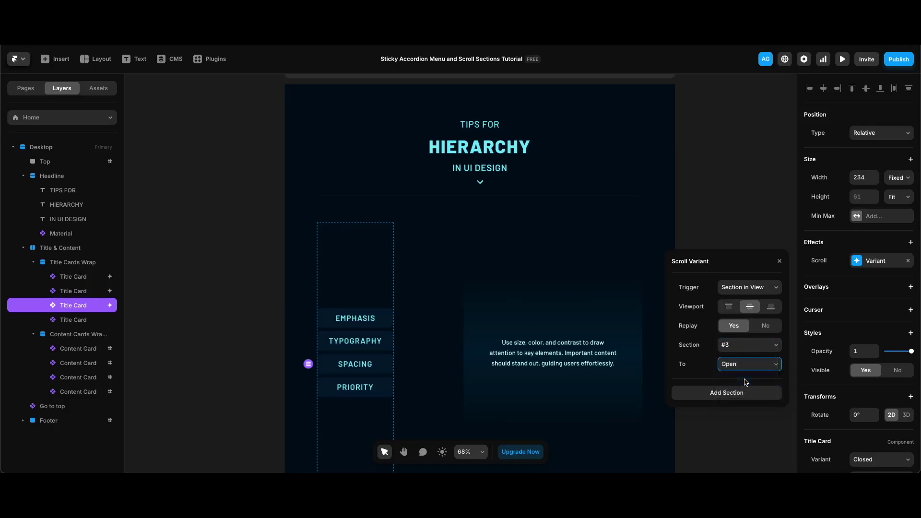
Add a second section, #4, to the SPACING card's scroll effect that switches to the Closed variant.
left_click(742, 394)
left_click(743, 393)
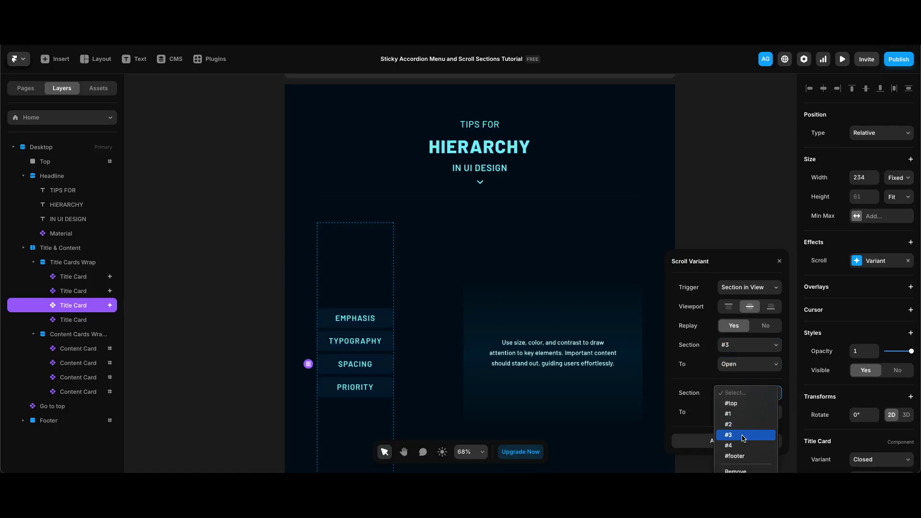
left_click(743, 446)
left_click(750, 413)
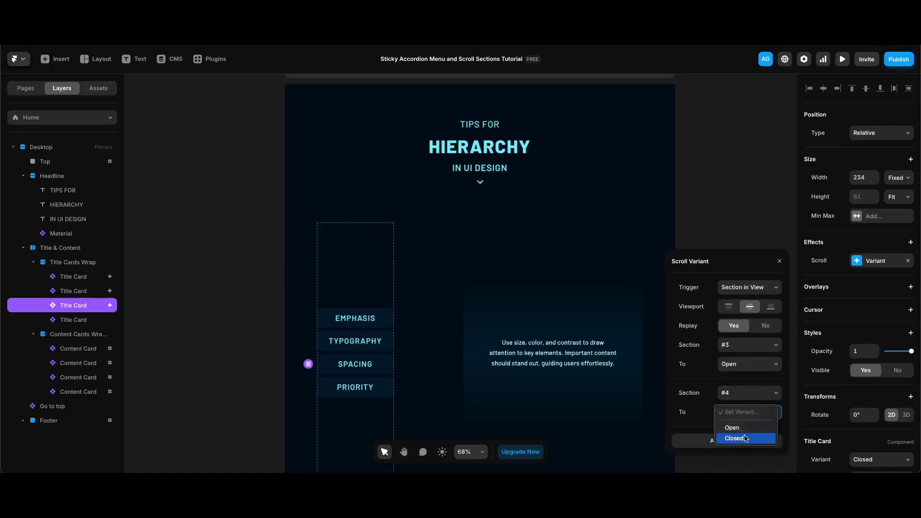
left_click(744, 439)
Add a Scroll Variant effect to the PRIORITY Title Card using the Section in View trigger and a centred viewport.
left_click(355, 387)
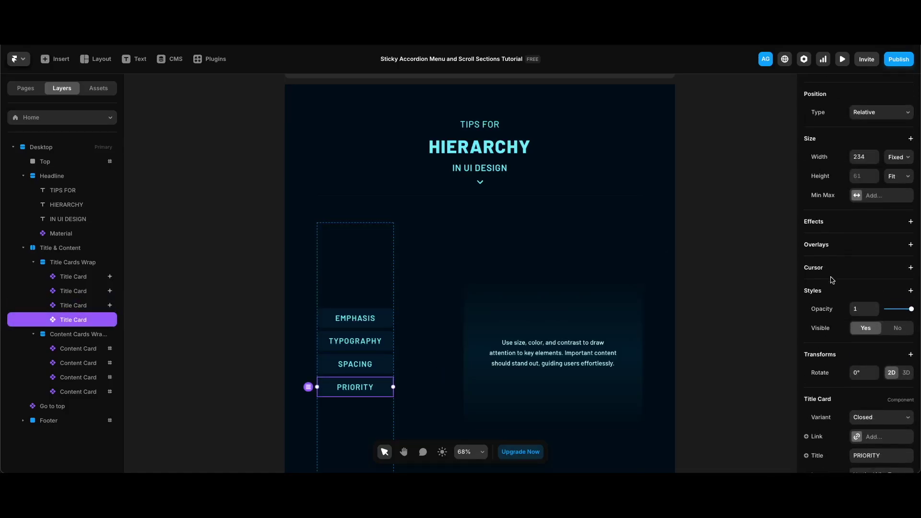
left_click(859, 248)
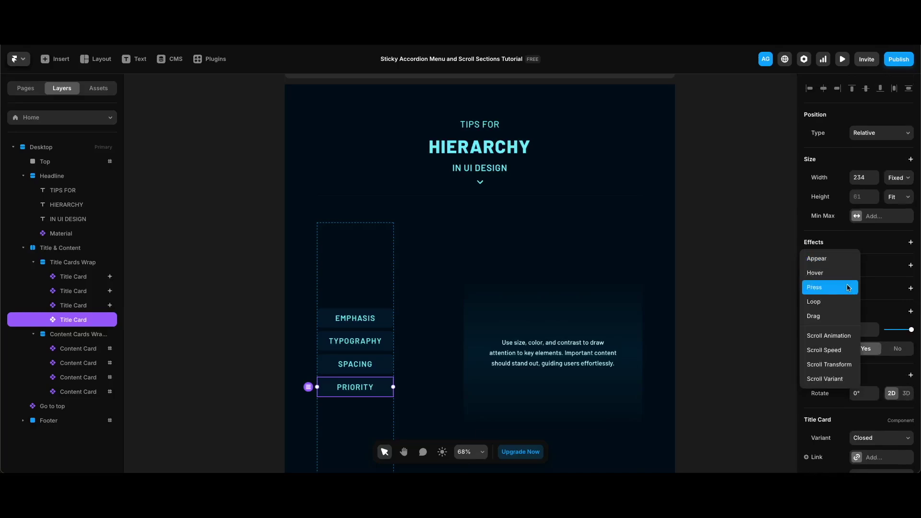
left_click(827, 379)
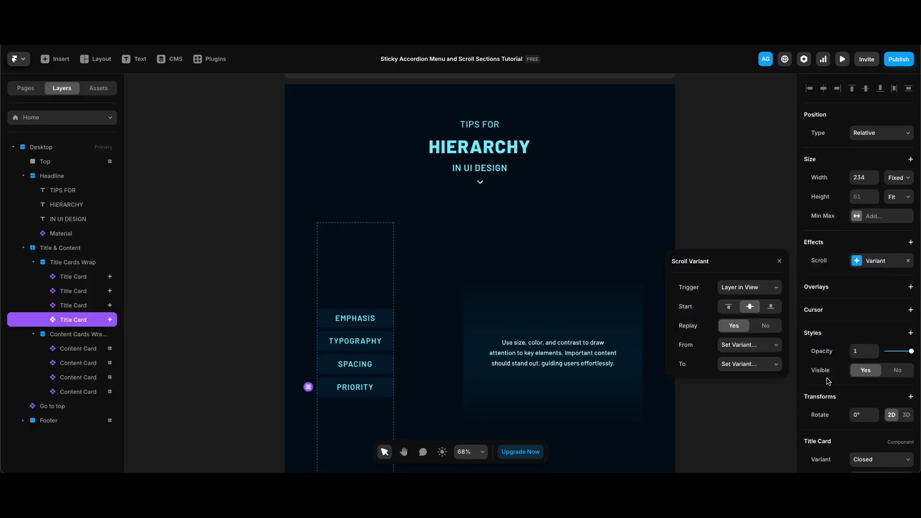
left_click(757, 288)
left_click(755, 299)
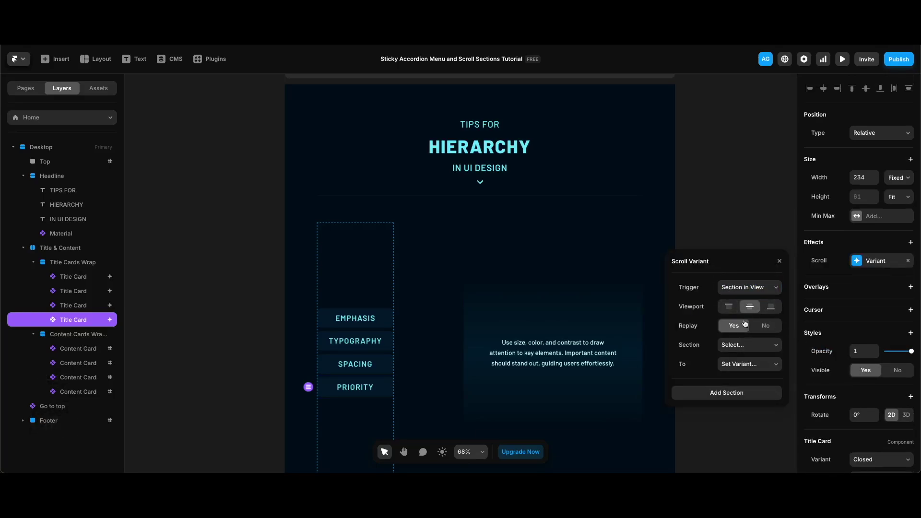
Make the PRIORITY card's scroll effect switch to the Open variant when section #4 is in view.
left_click(742, 345)
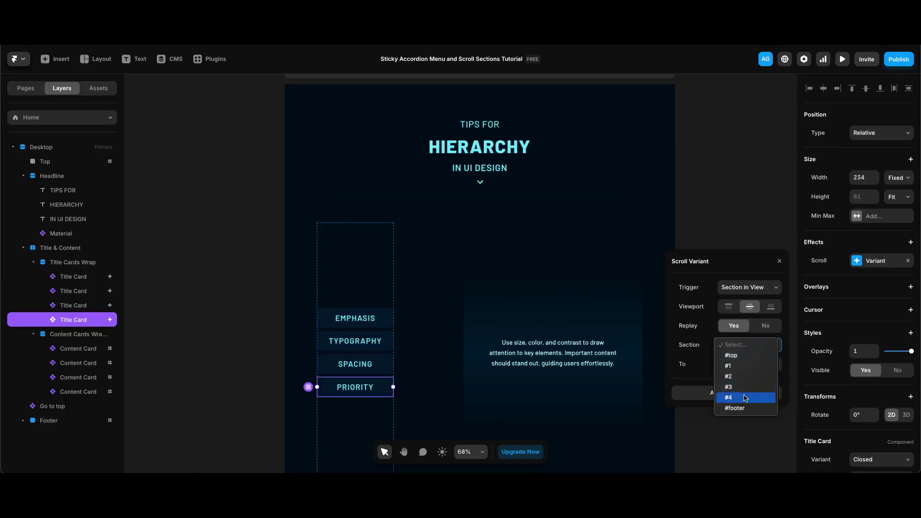
left_click(746, 397)
left_click(748, 365)
left_click(747, 381)
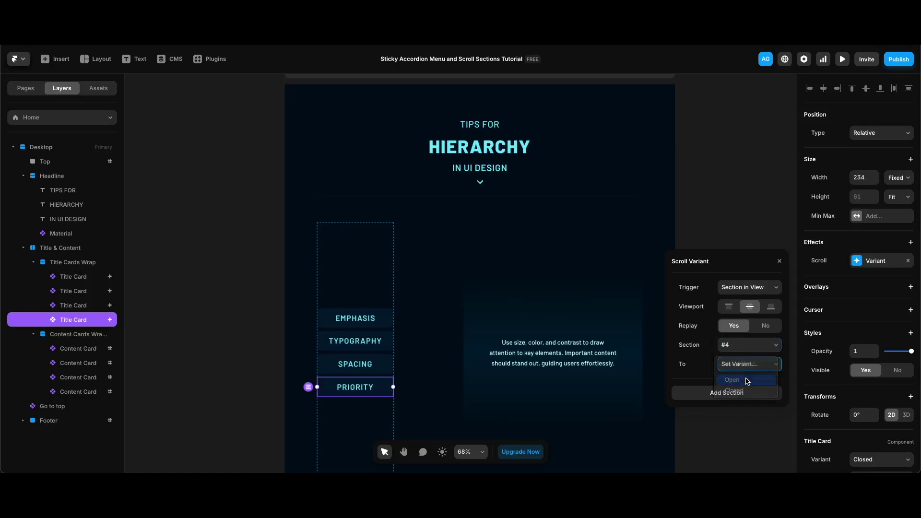
left_click(197, 343)
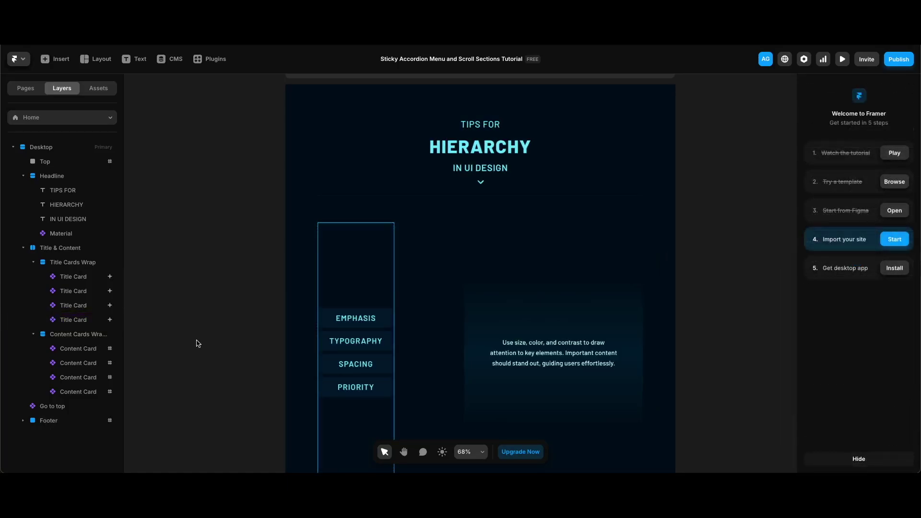
Edit the Go to top component so its Home link targets section #1, and return to the page.
left_click(63, 407)
right_click(63, 409)
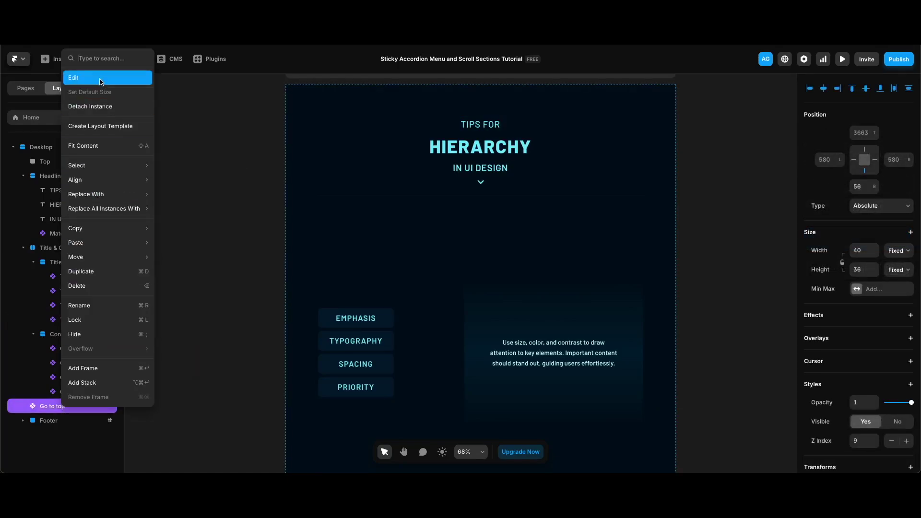
left_click(75, 77)
key("super+z")
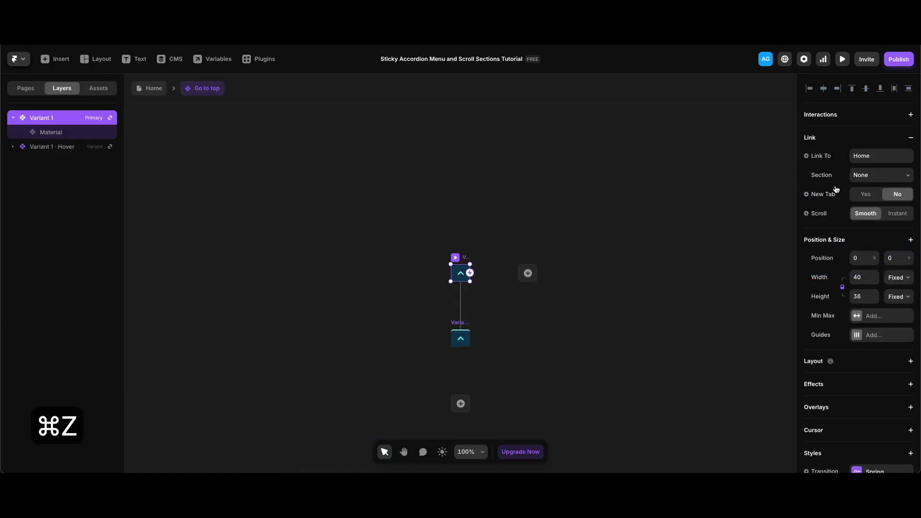
left_click(870, 175)
left_click(870, 195)
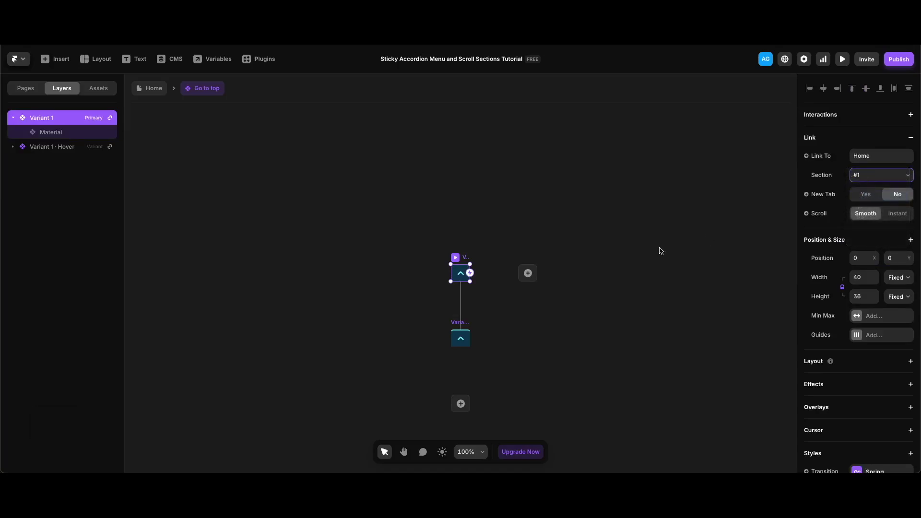
double_click(269, 326)
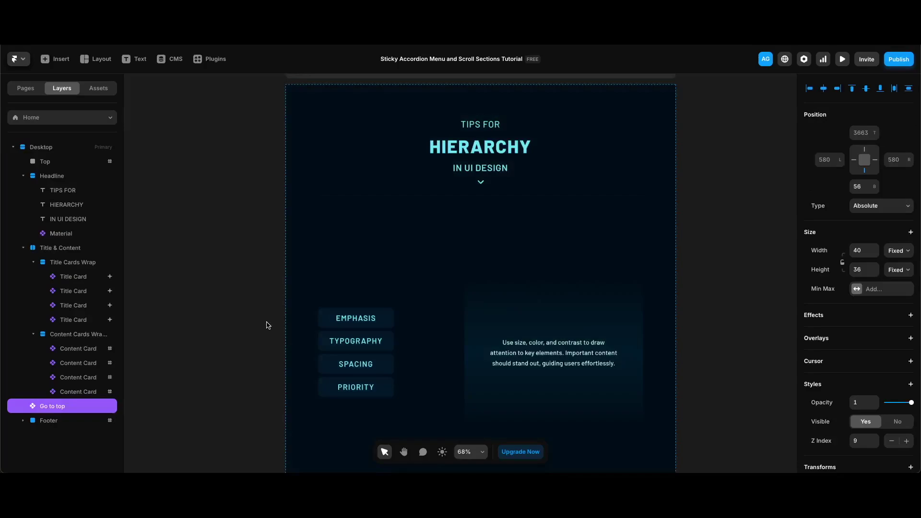
Preview the page, scroll through all four Content Cards to check the accordion, and test the Go to top button.
key("super+p")
scroll(420, 325, "down", 3)
scroll(420, 326, "down", 5)
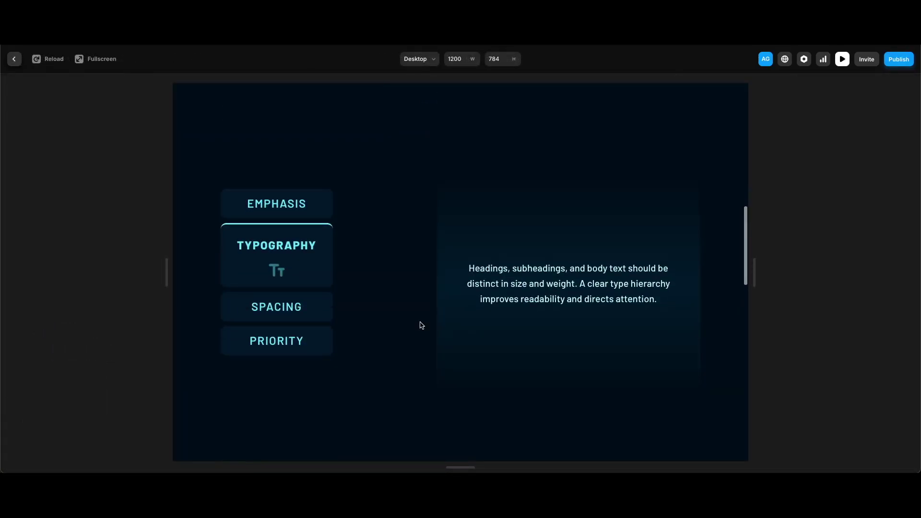
scroll(421, 326, "down", 5)
scroll(420, 326, "down", 3)
scroll(420, 325, "down", 5)
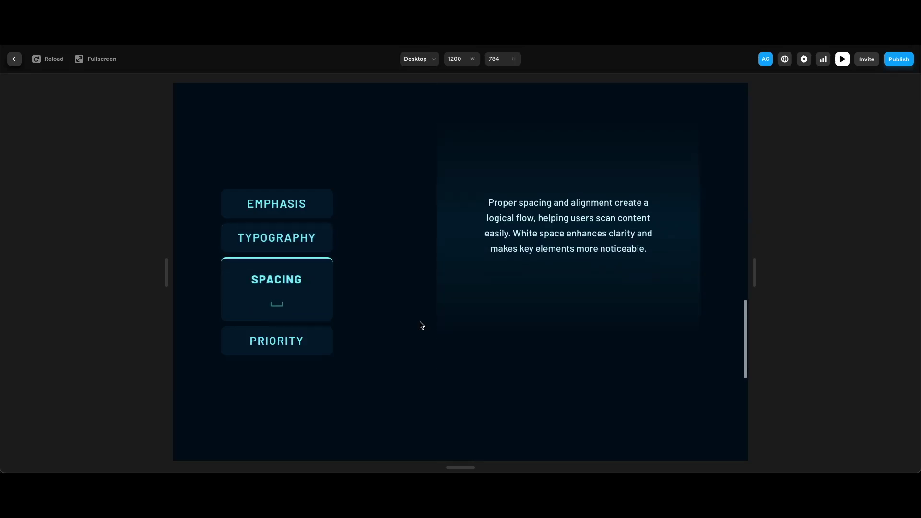
scroll(420, 325, "down", 5)
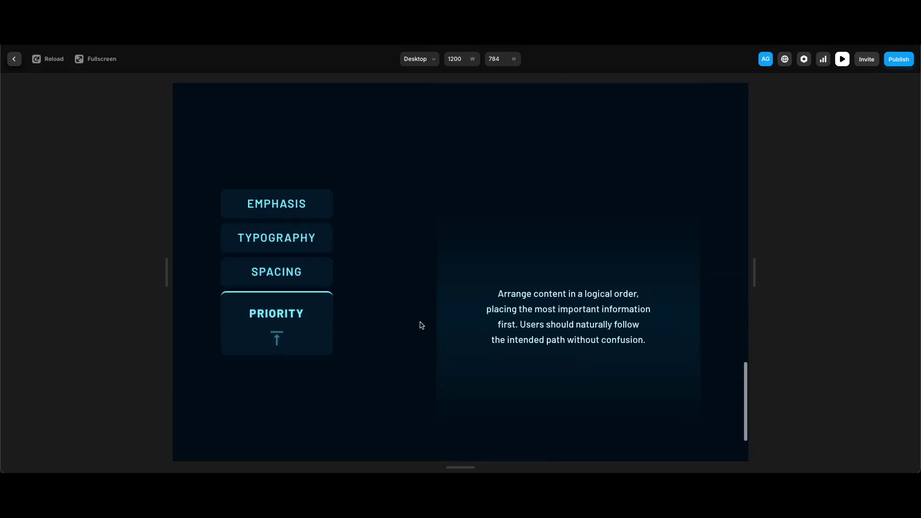
left_click(465, 430)
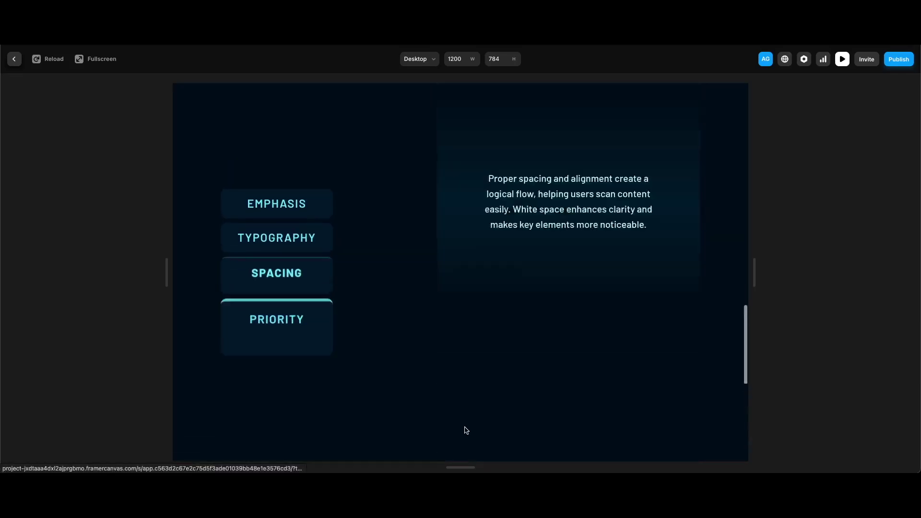
key("Escape")
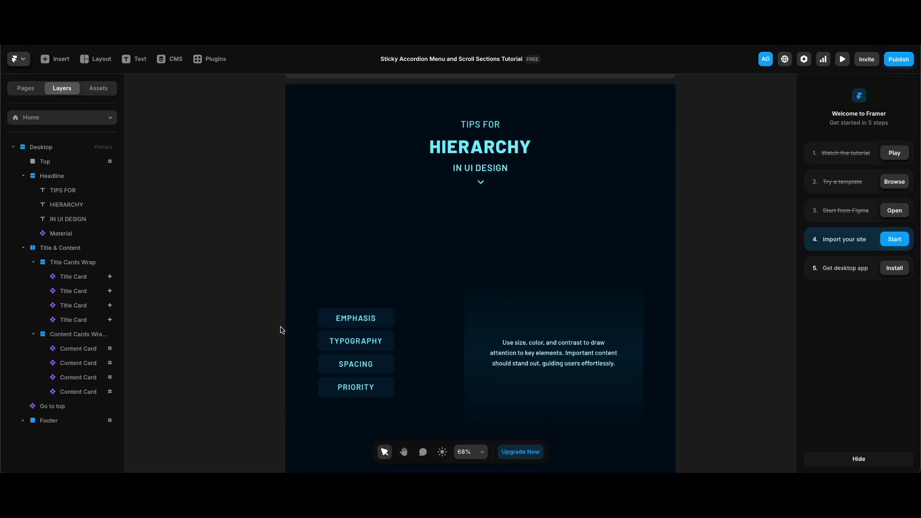
Link the EMPHASIS Title Card to the Home page's #1 section.
left_click(357, 321)
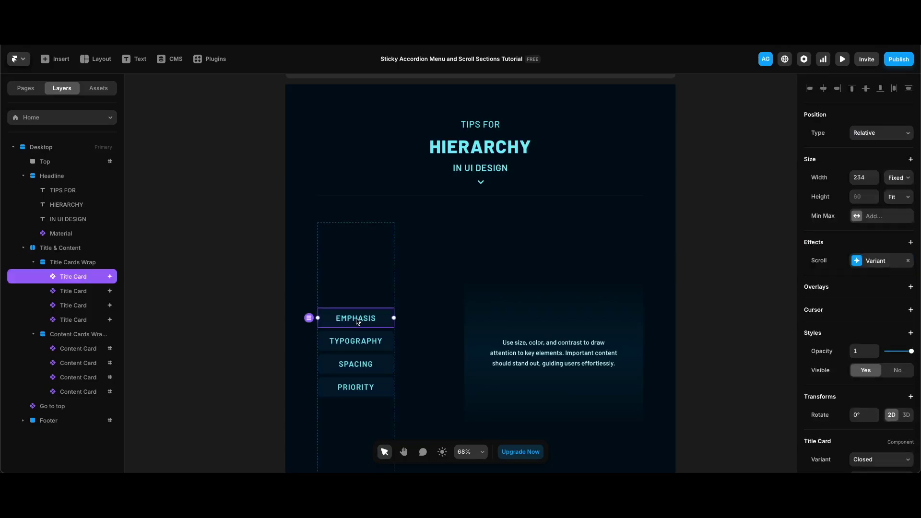
scroll(842, 347, "down", 3)
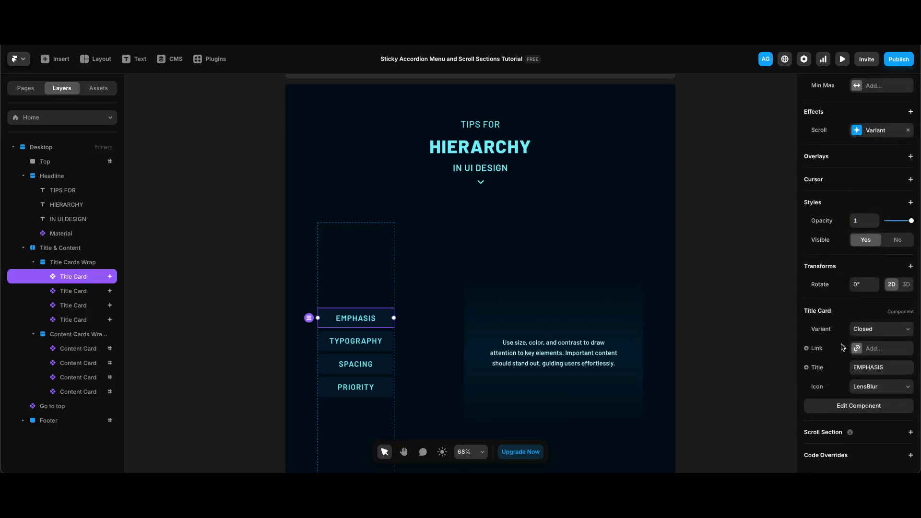
left_click(879, 348)
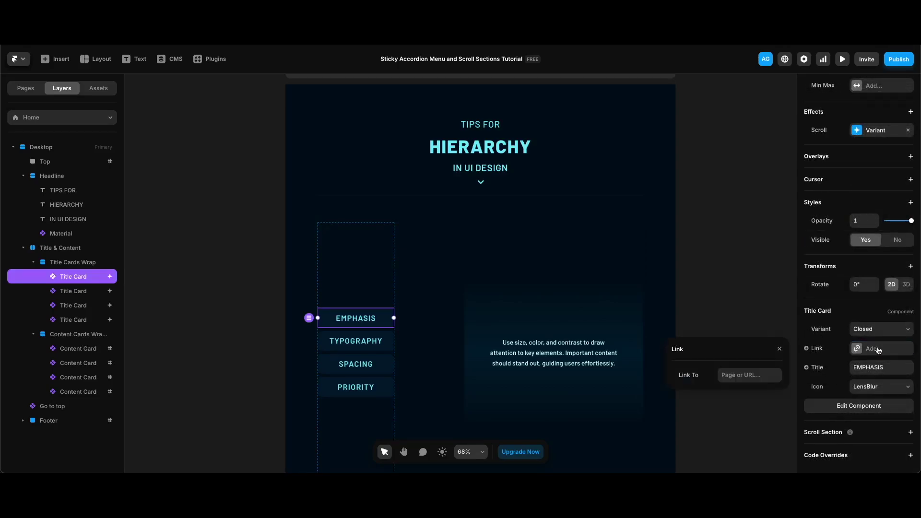
left_click(748, 377)
left_click(746, 407)
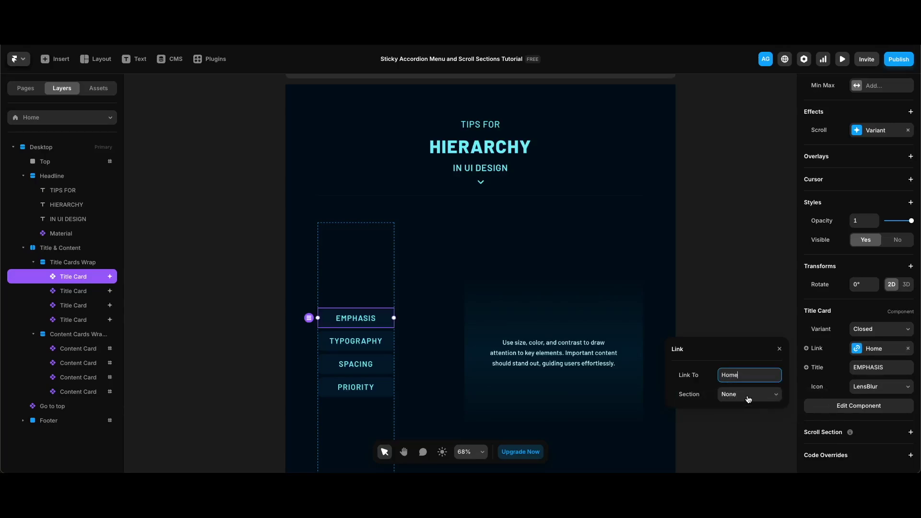
left_click(749, 395)
left_click(746, 416)
Link the TYPOGRAPHY Title Card to section #2 of the Home page.
left_click(375, 342)
left_click(750, 376)
left_click(745, 411)
left_click(747, 395)
left_click(739, 427)
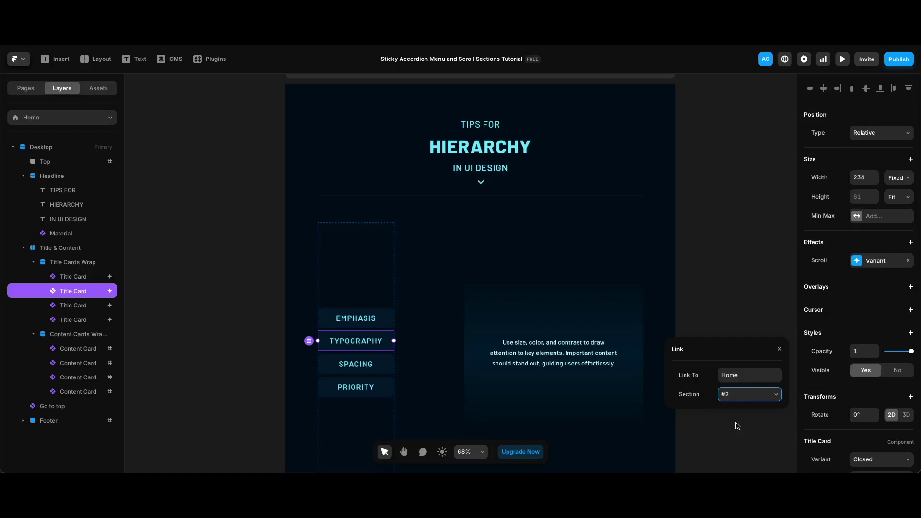
Set the SPACING Title Card's link to the Home page with #3 as its target section.
left_click(386, 364)
left_click(744, 375)
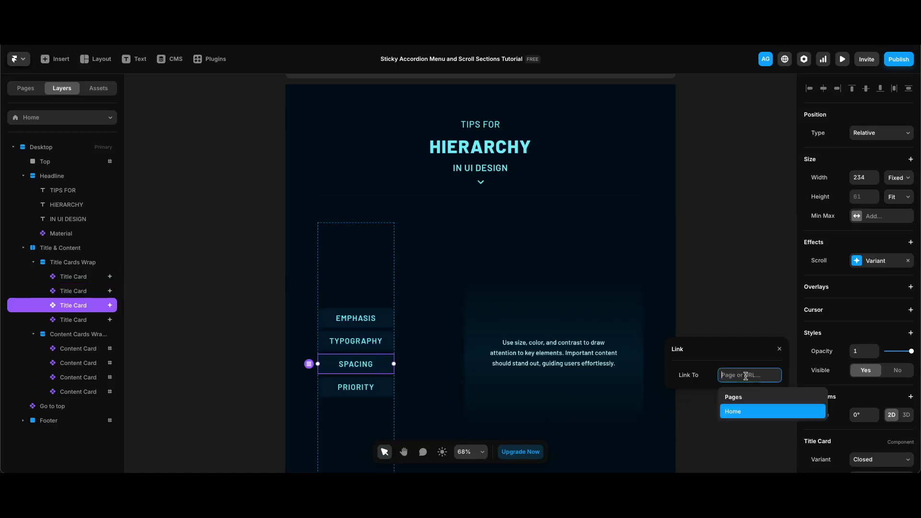
left_click(746, 413)
left_click(745, 395)
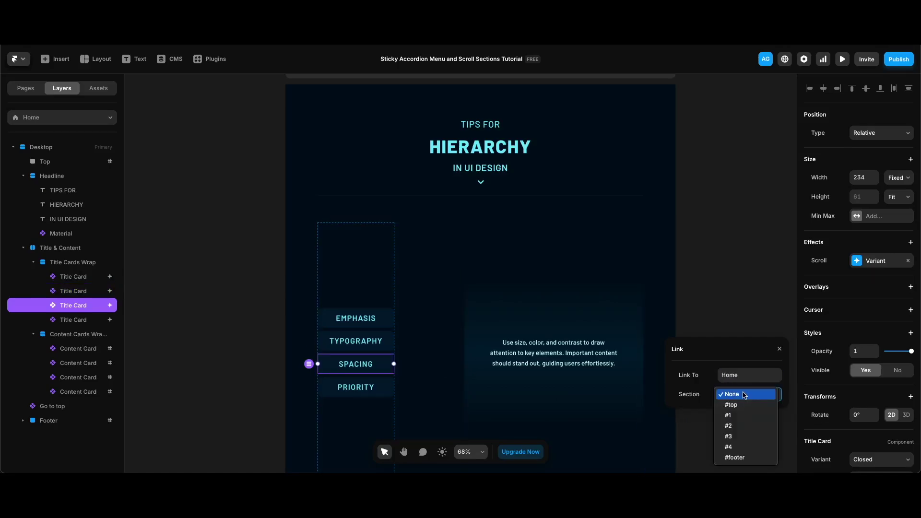
left_click(744, 437)
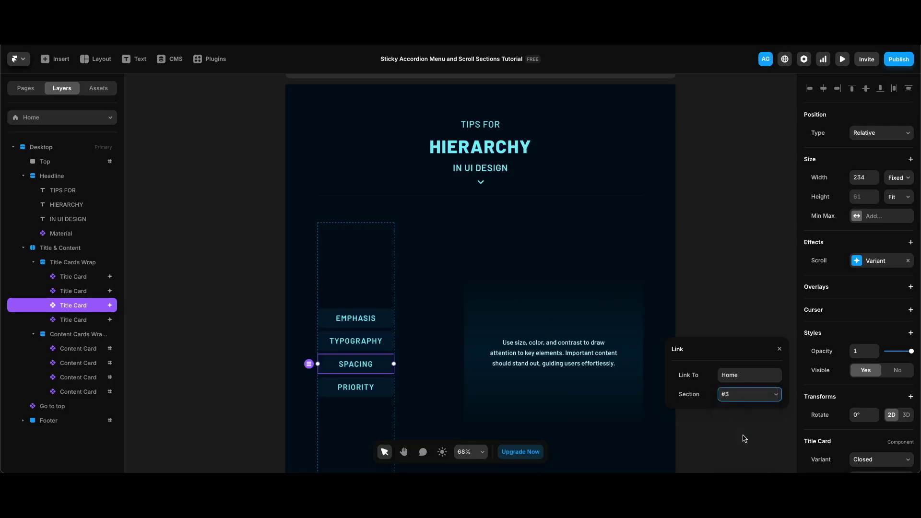
Set the PRIORITY Title Card's link to the Home page with #footer as its target section.
left_click(376, 389)
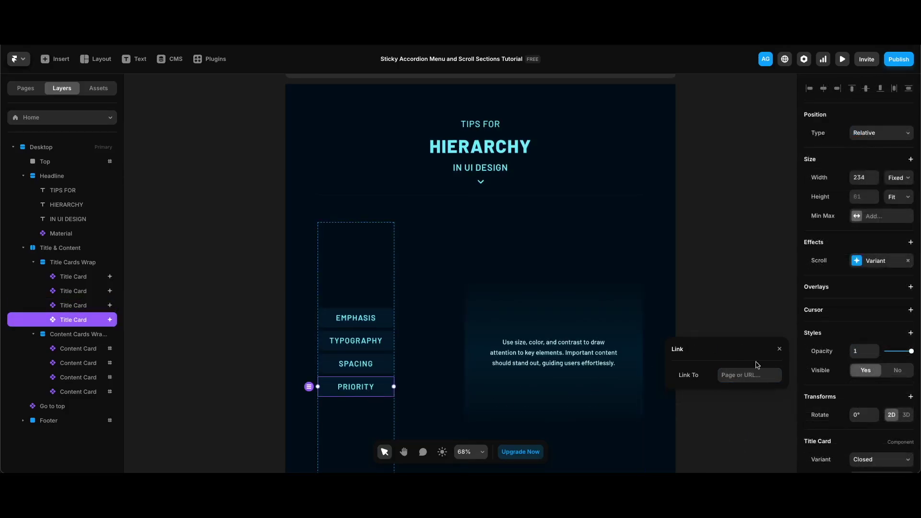
left_click(753, 375)
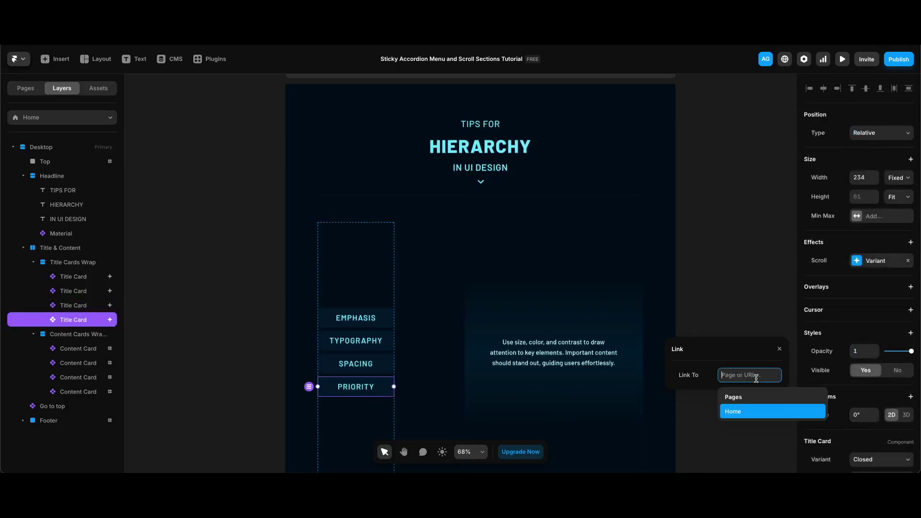
left_click(744, 411)
left_click(747, 394)
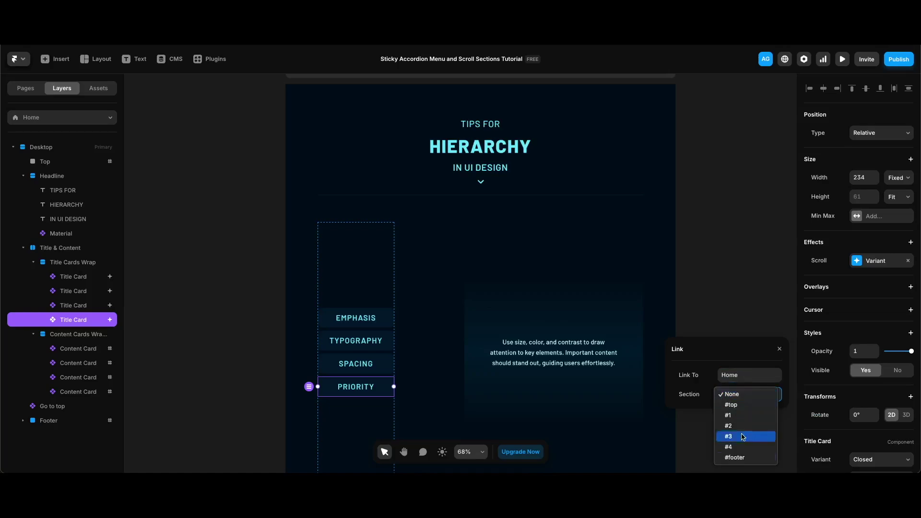
left_click(742, 458)
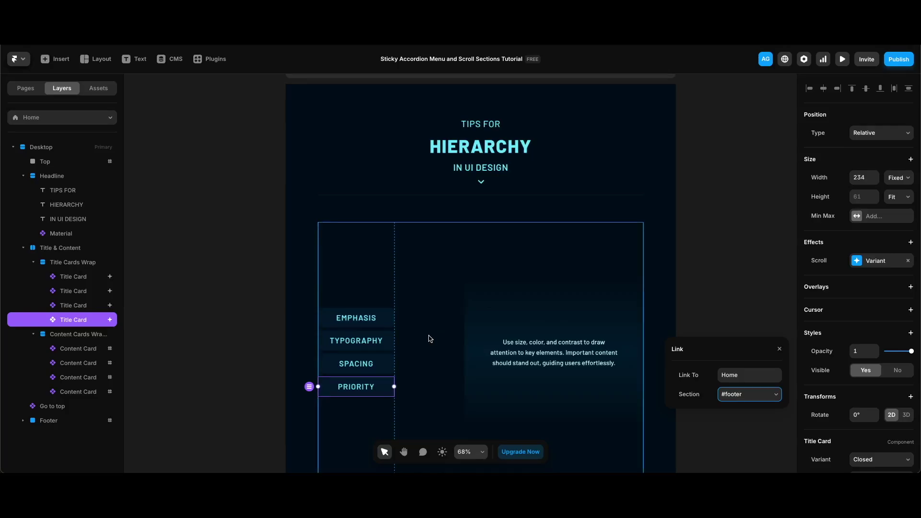
Preview the page and test the TYPOGRAPHY Title Card's link to its content section.
key("super+p")
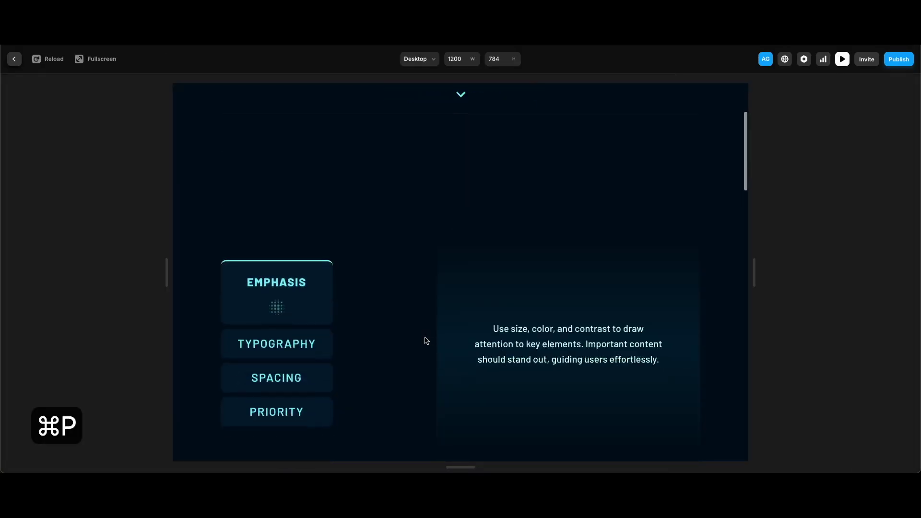
left_click(315, 349)
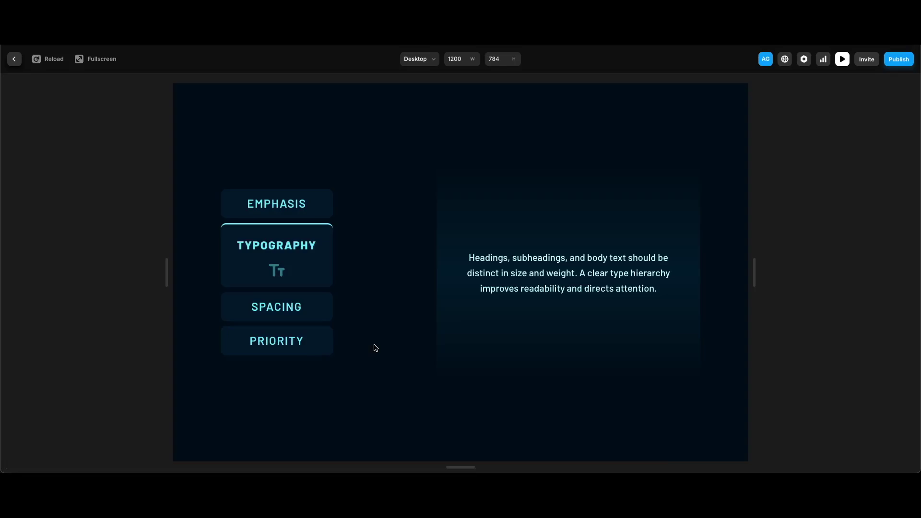